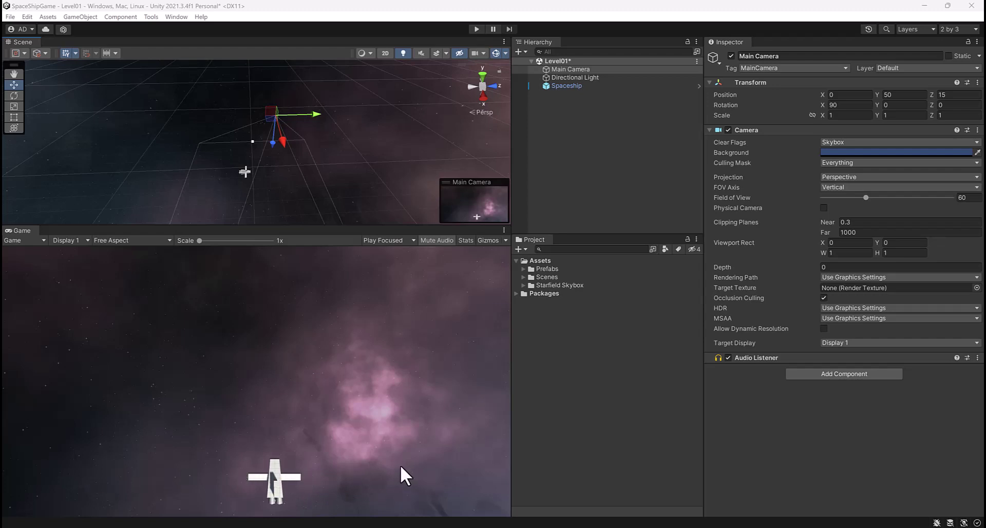
Step: Create a new folder named Scripts under Assets
right_click(537, 262)
mouse_move(565, 265)
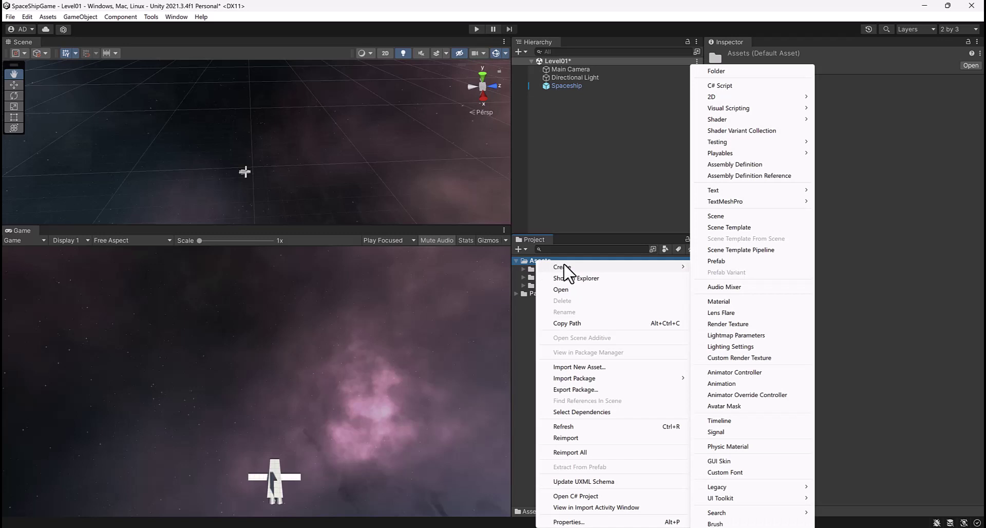
click(757, 71)
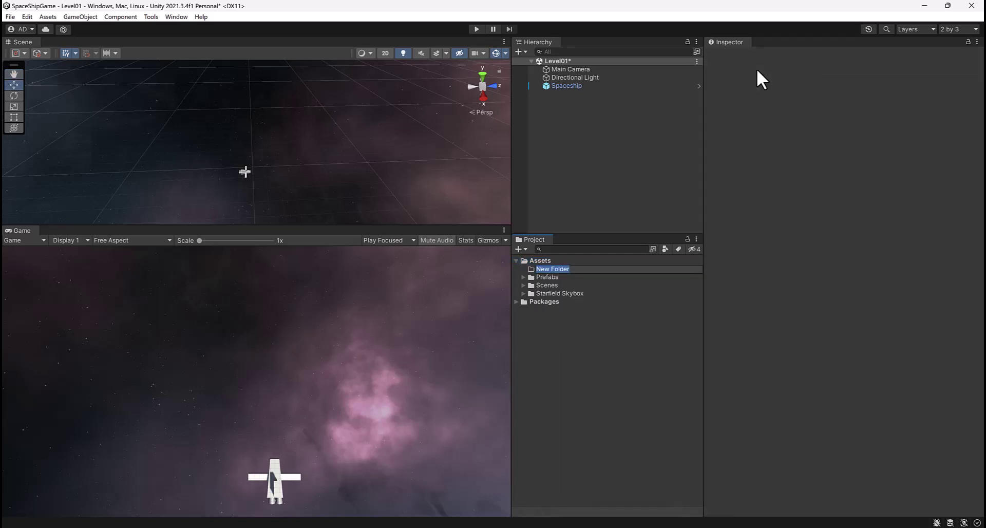
text(Scripts)
key(Return)
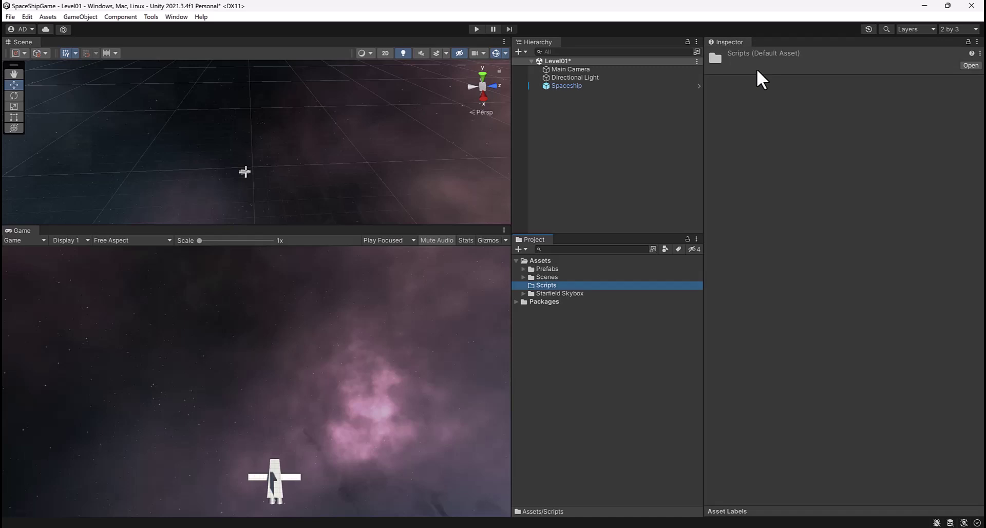
Step: Create a C# script named Spaceship_CTRL inside the Scripts folder
right_click(556, 286)
mouse_move(699, 23)
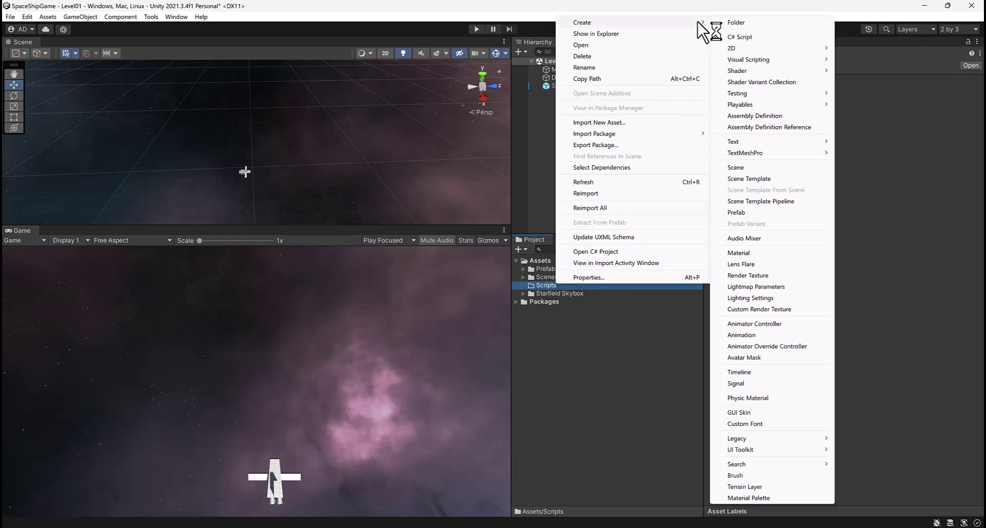
click(754, 36)
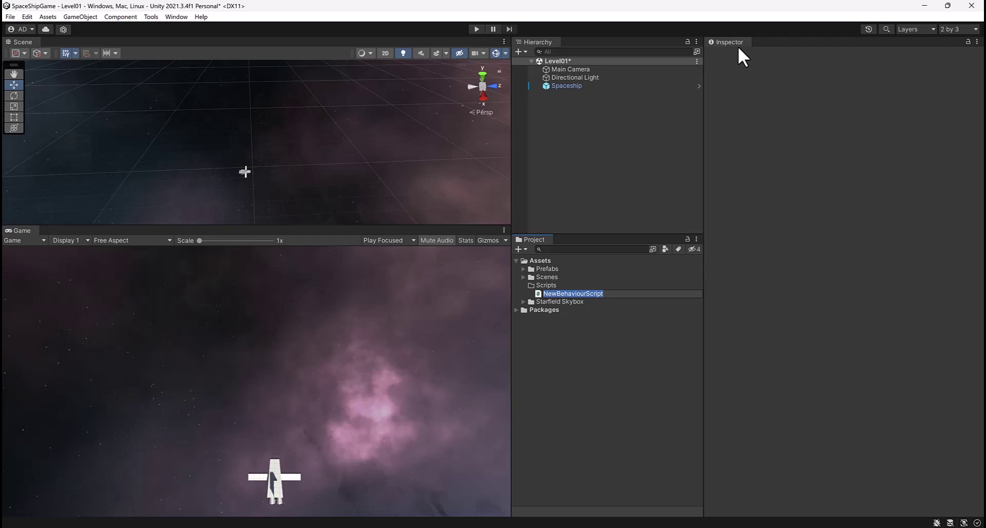
text(Spaceship_CTRL)
key(Return)
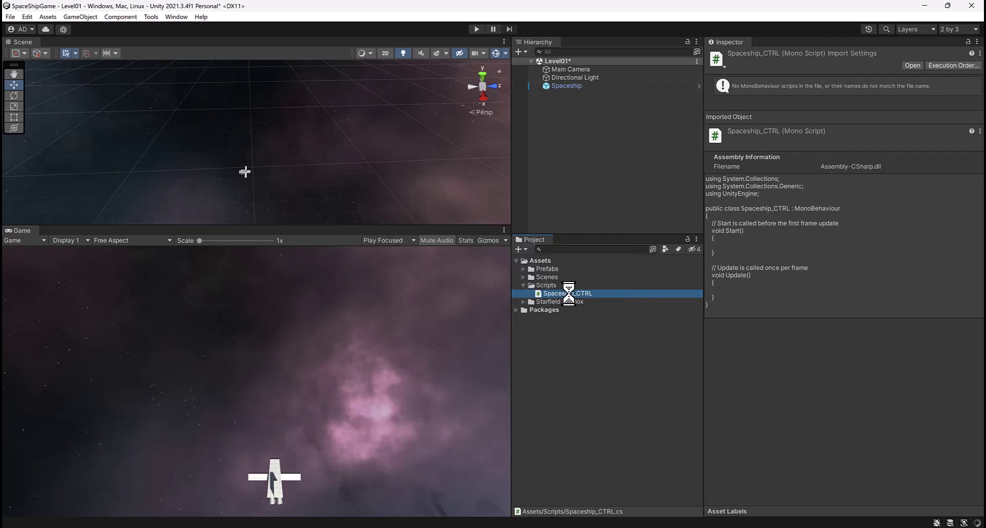
Step: Select the Spaceship and drag the Spaceship_CTRL script onto its Inspector
click(576, 85)
scroll(816, 168, down, 2)
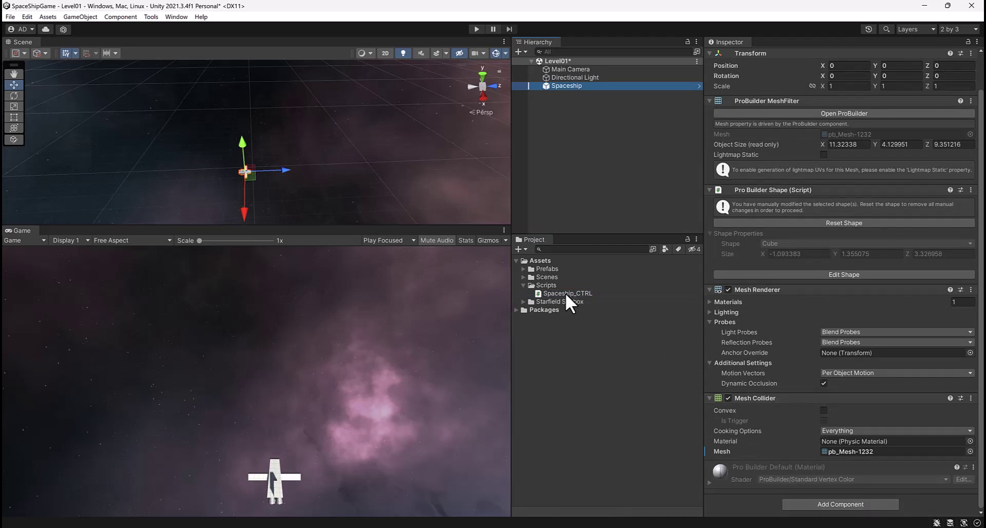
drag(567, 292, 816, 459)
Step: Add Spaceship_CTRL through Add Component, then remove the duplicate Spaceship_CTRL component
scroll(848, 400, down, 5)
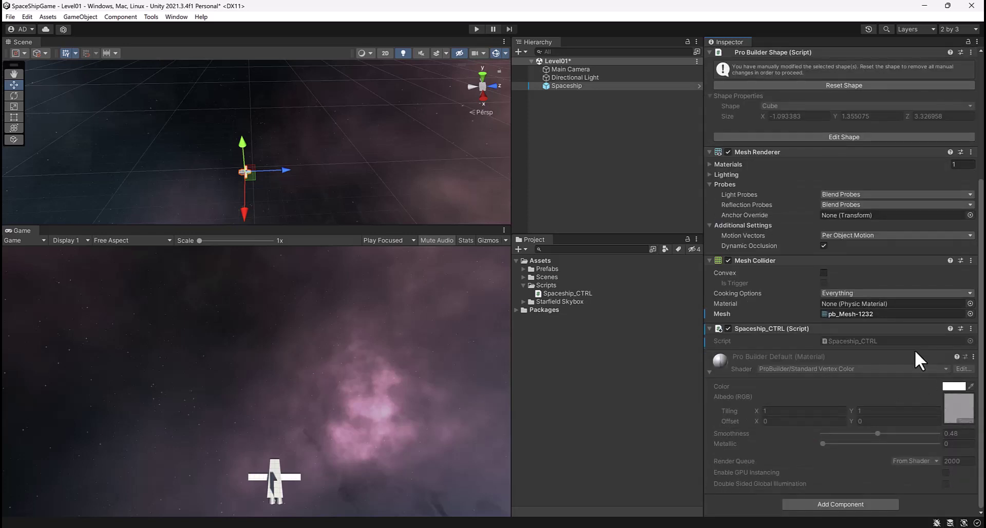
click(855, 503)
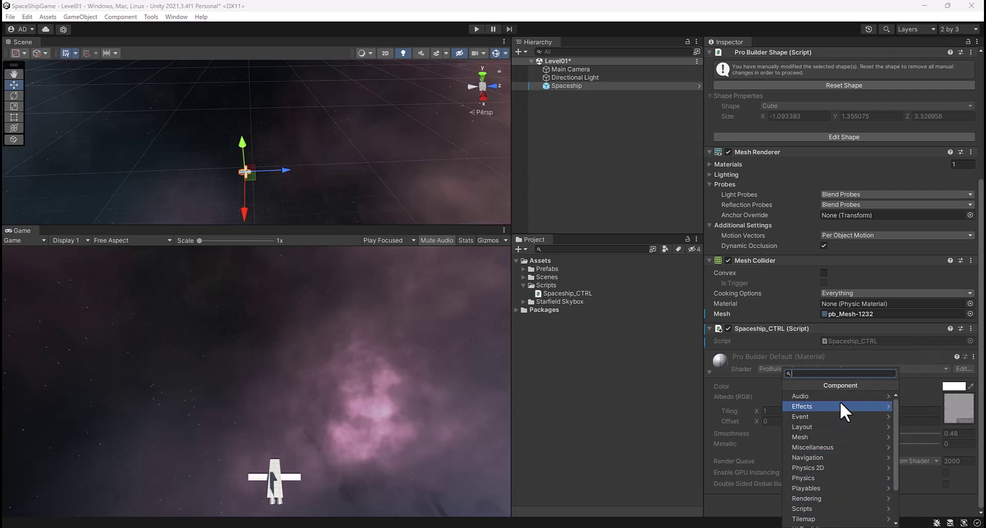
text(sp)
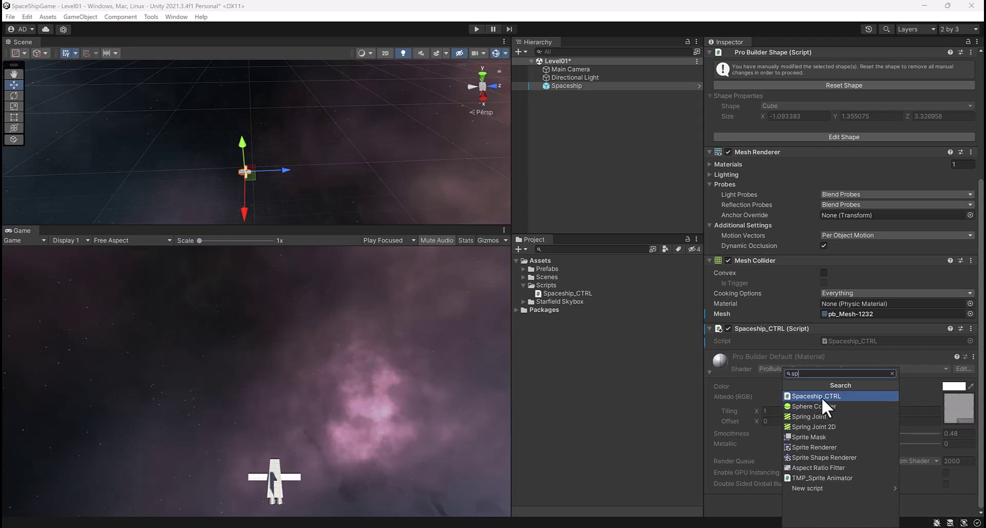
click(829, 398)
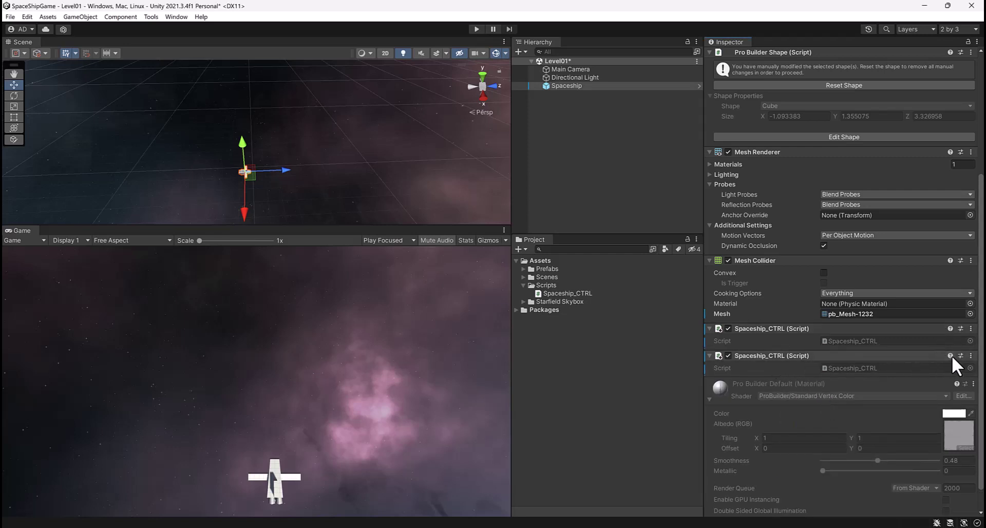
click(972, 355)
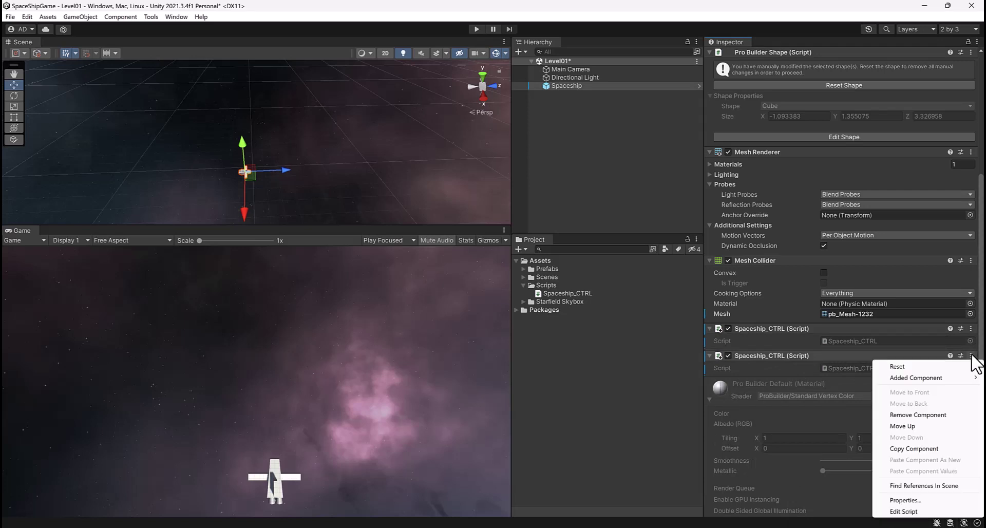
click(961, 414)
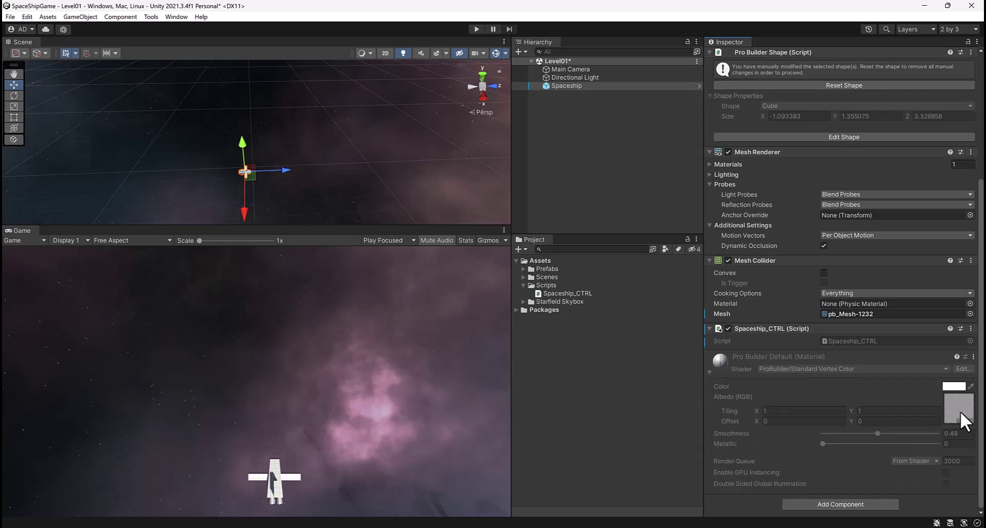
Step: Open Spaceship_CTRL in the code editor and delete the Start method with its comment
double_click(579, 292)
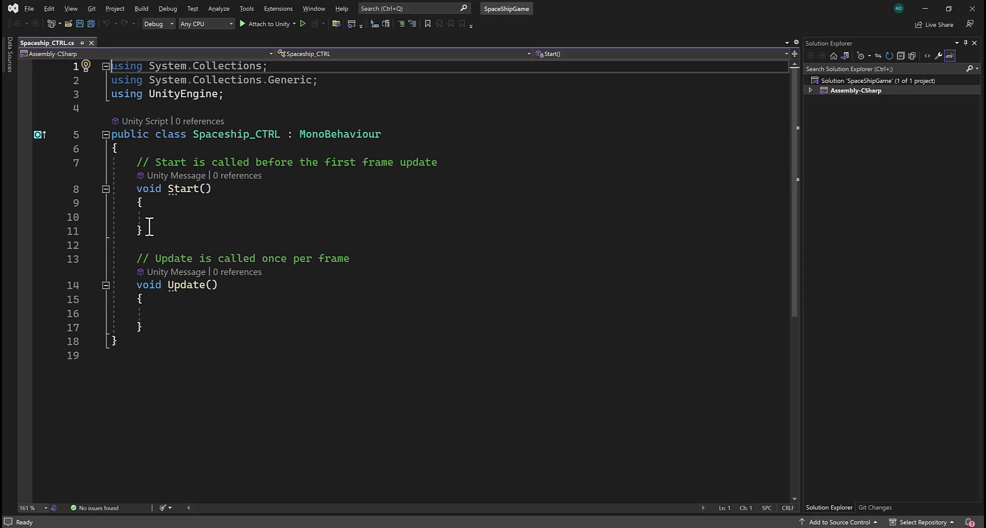
drag(140, 163, 143, 232)
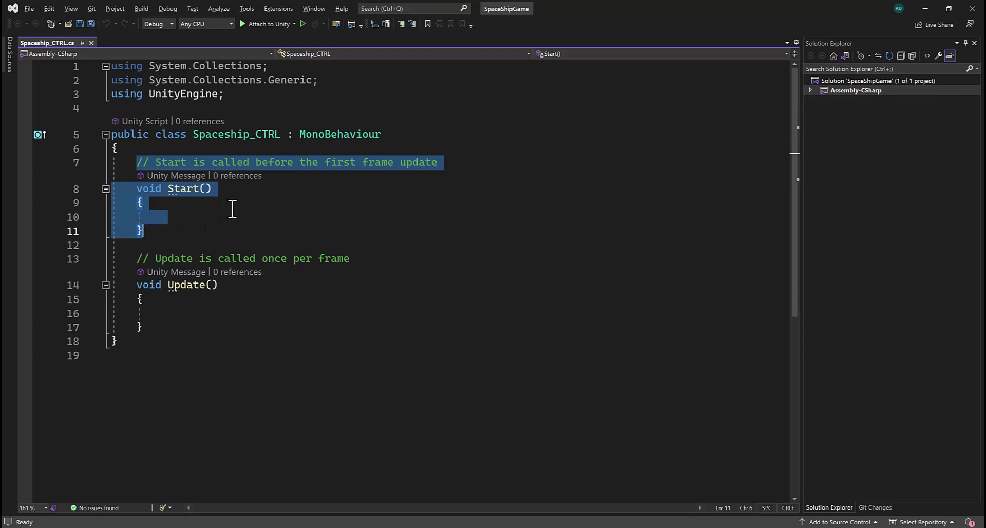
key(Delete)
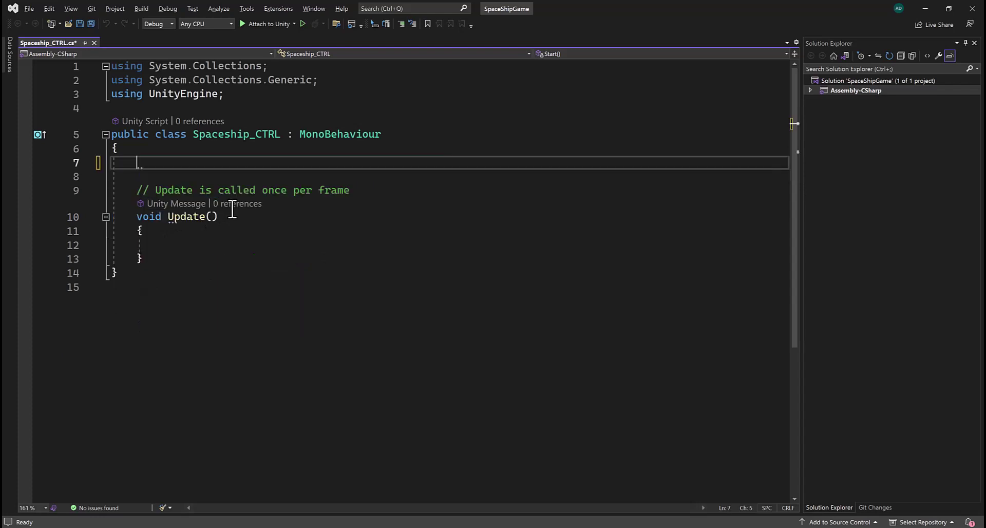
Step: Rename Update to FixedUpdate and save the script
click(170, 217)
text(Fixed)
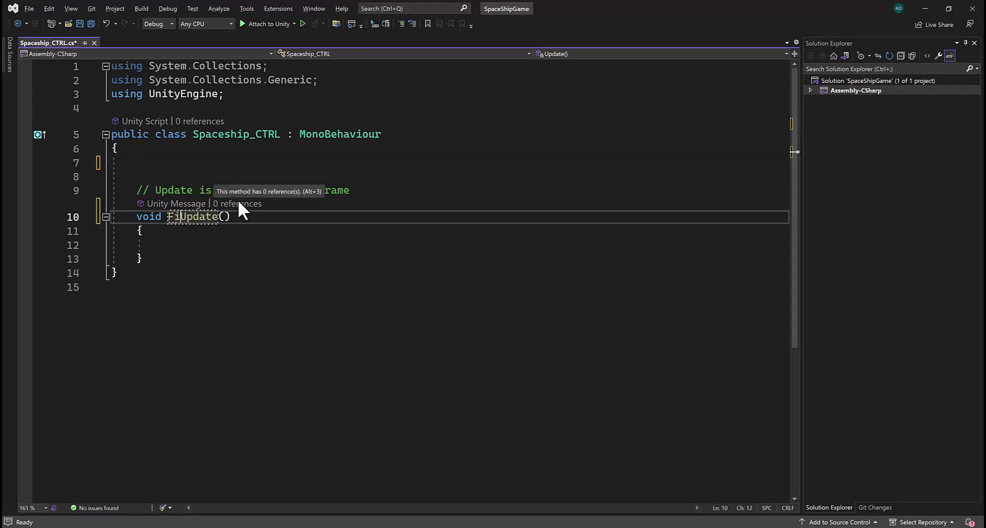
click(235, 245)
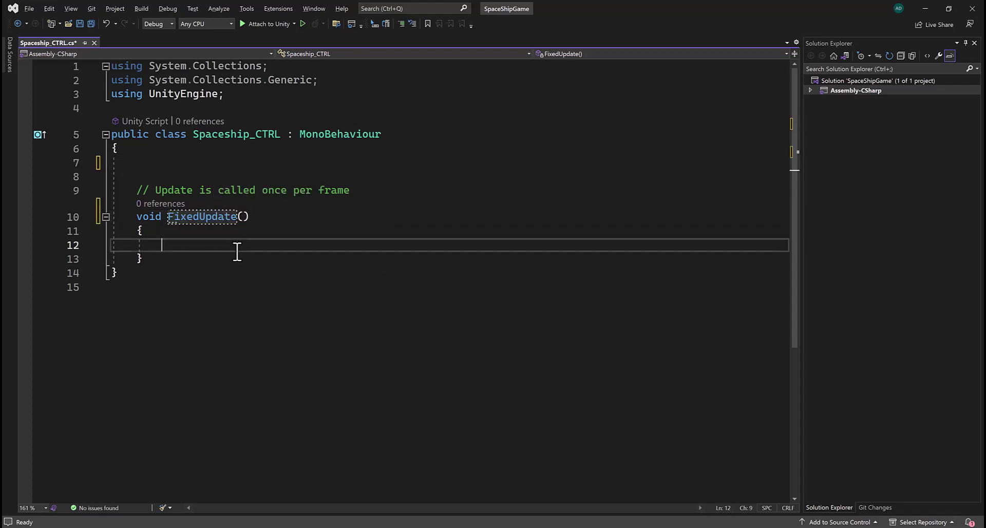
mouse_move(200, 220)
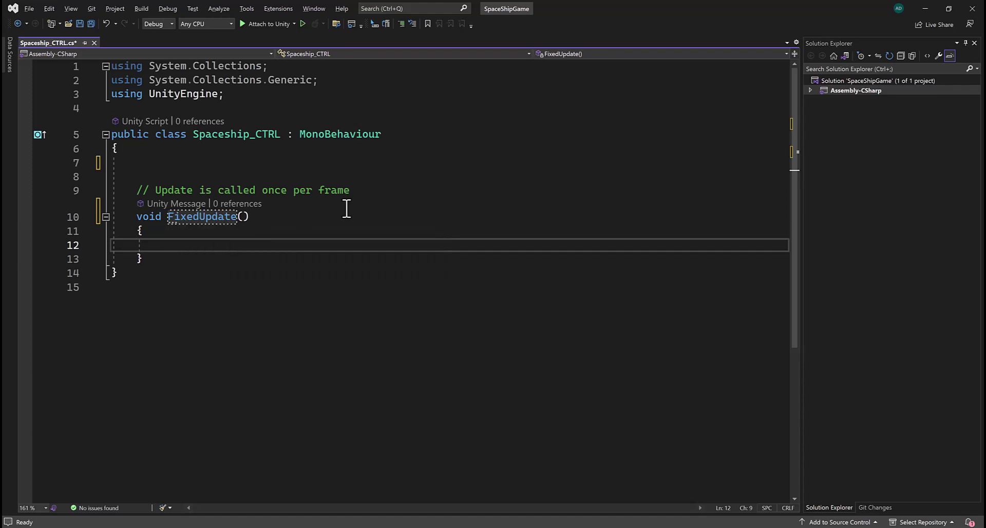
key(ctrl+s)
Step: Collapse the Mesh Renderer, Mesh Collider and script components, then add a Rigidbody to the Spaceship
key(alt+Tab)
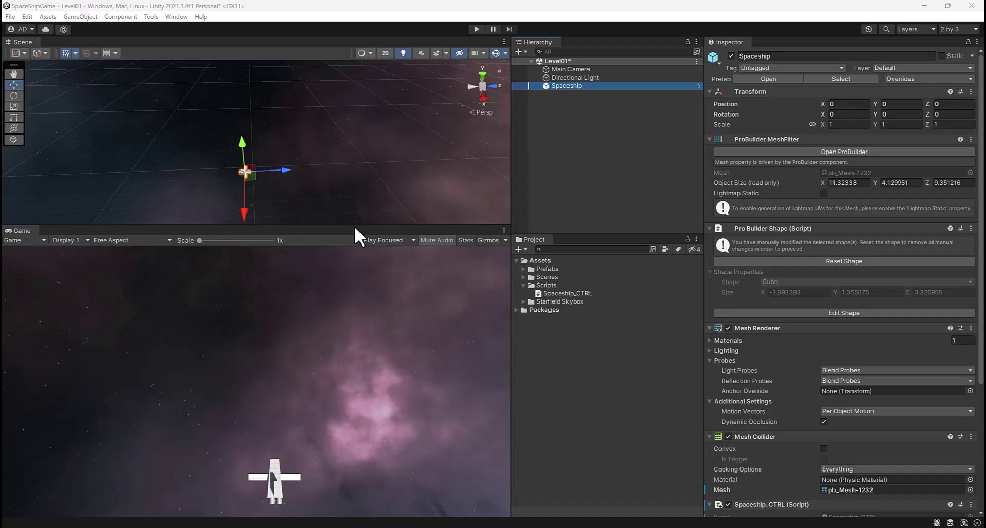
click(709, 328)
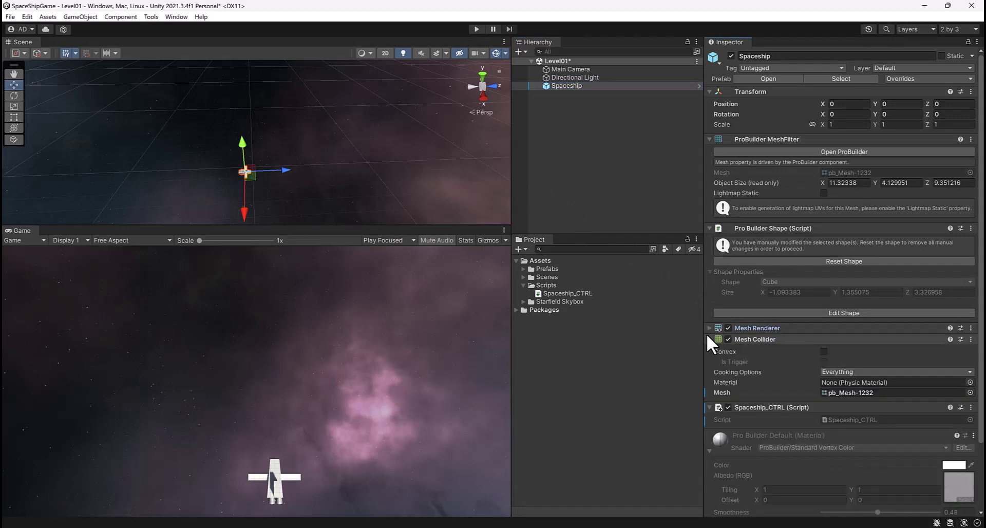
click(710, 338)
click(710, 350)
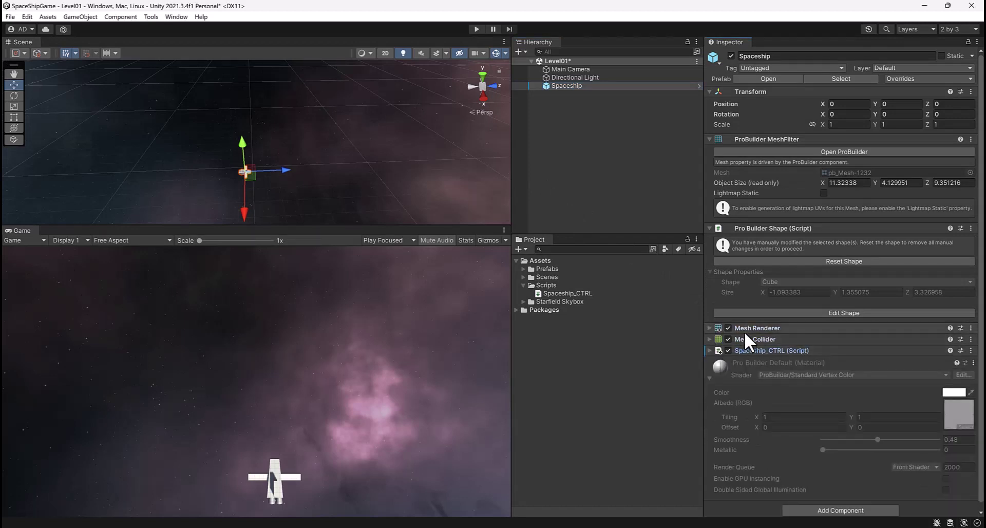
scroll(745, 331, down, 1)
click(821, 505)
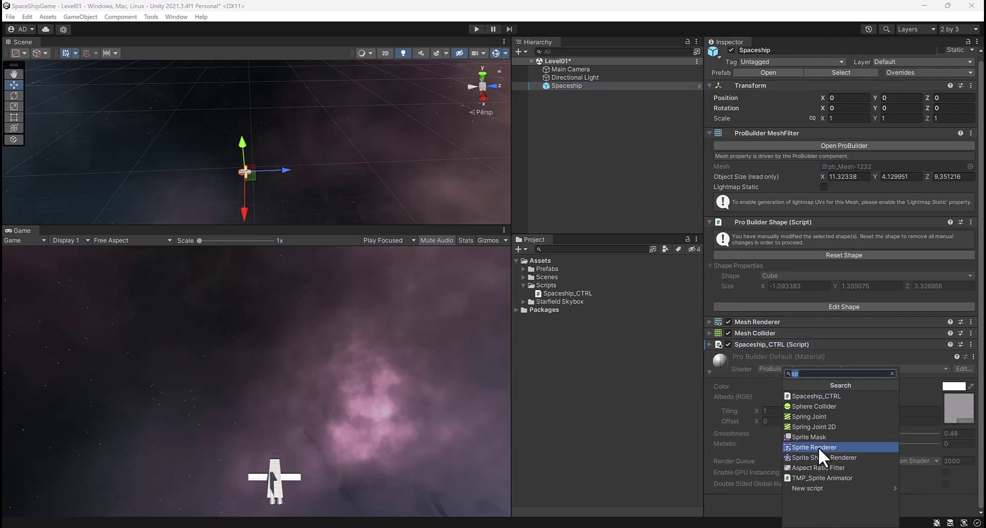
text(ri)
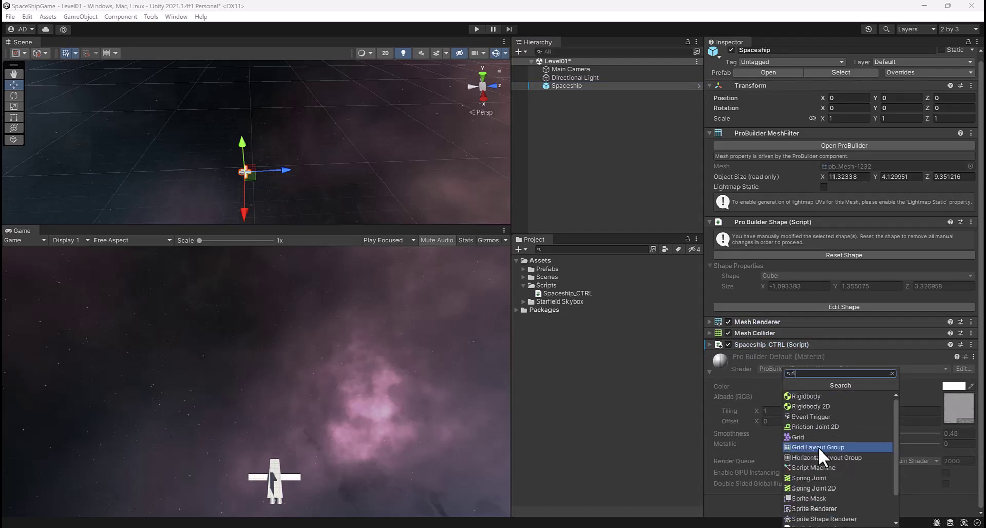
click(821, 397)
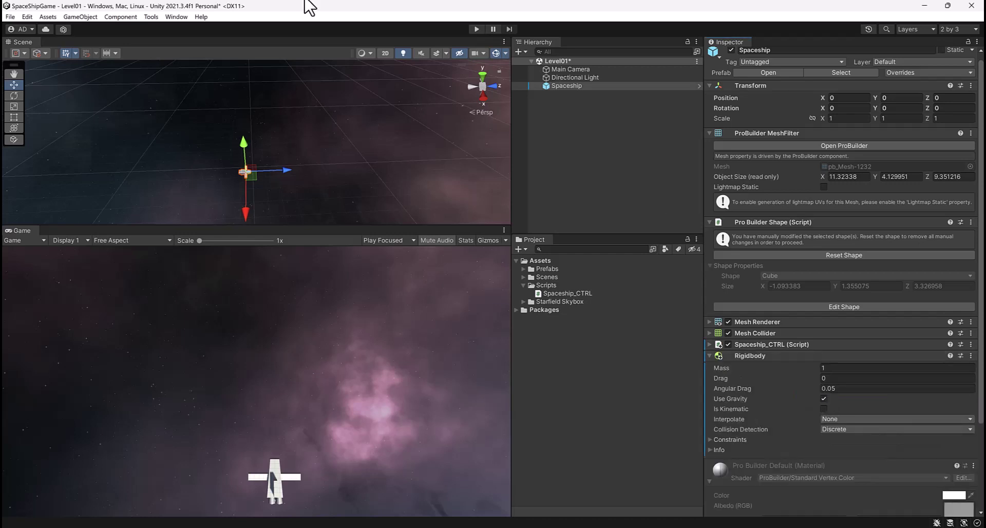
alt+drag(211, 159, 318, 148)
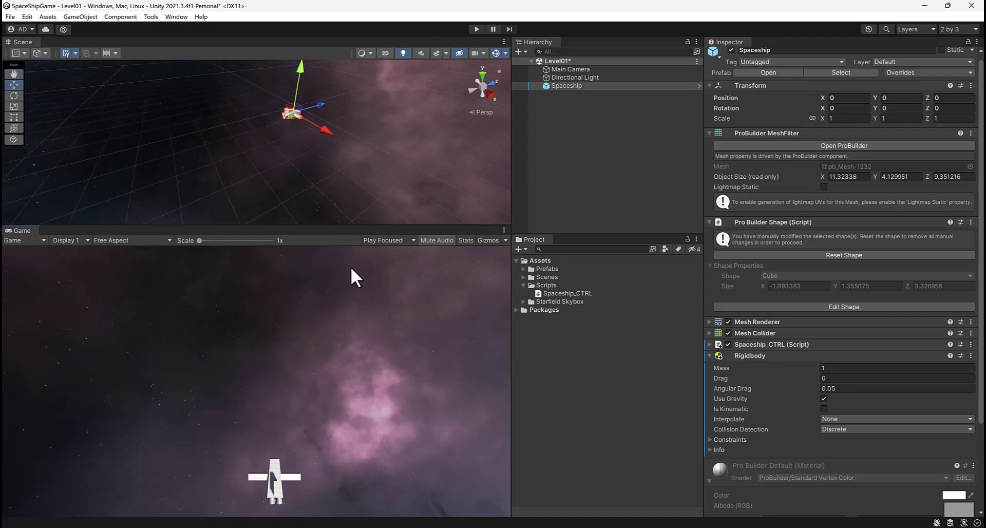
Step: Play-test the scene, stop it, and orbit the view around the spaceship
click(476, 26)
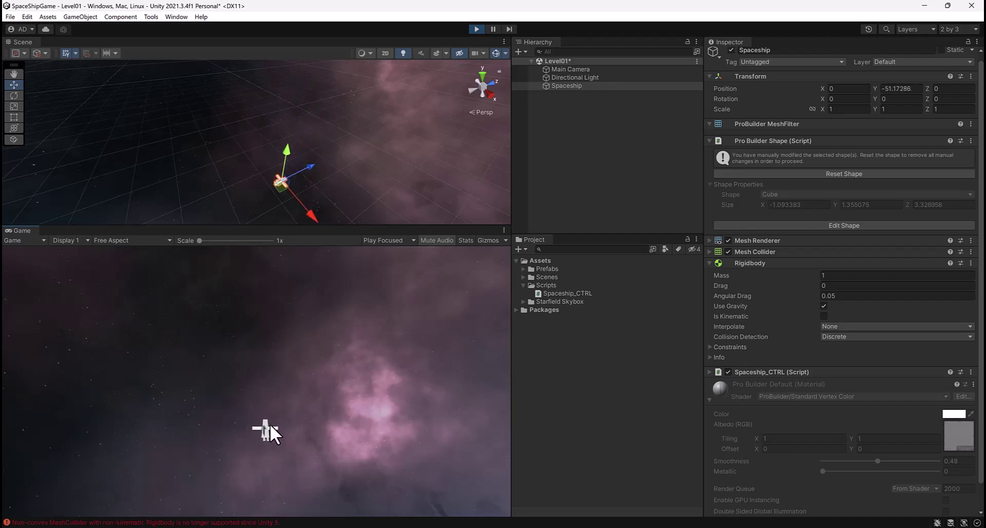
click(476, 28)
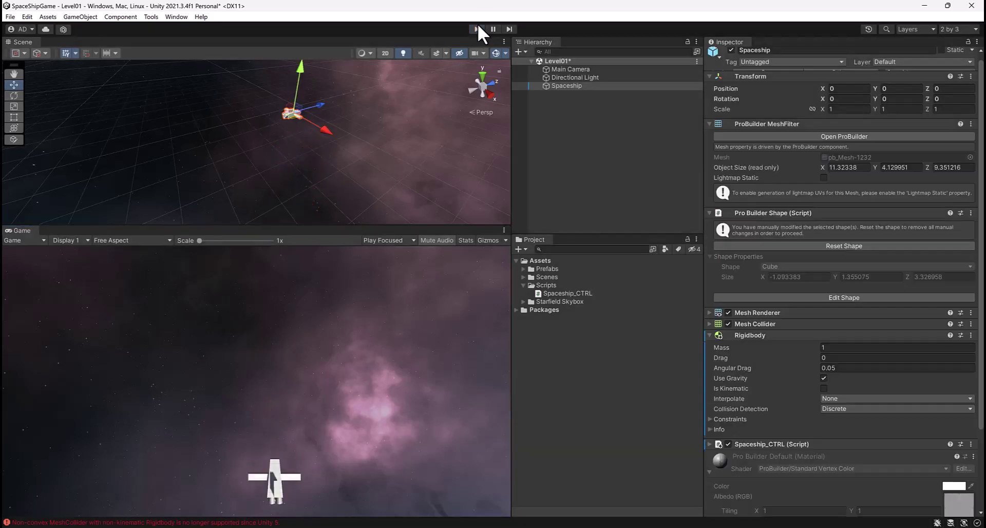
alt+drag(307, 162, 433, 194)
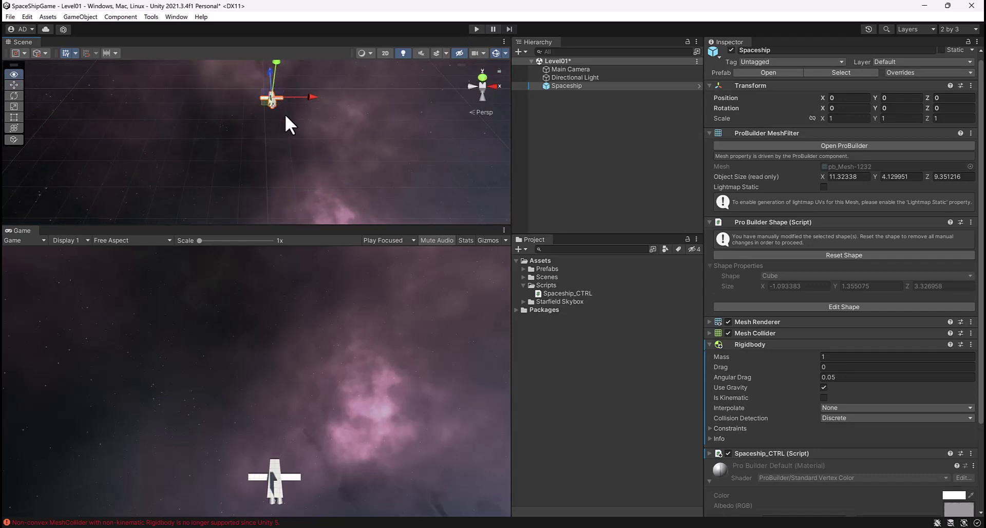
alt+drag(286, 121, 275, 161)
middle_drag(321, 100, 320, 124)
alt+drag(320, 124, 266, 128)
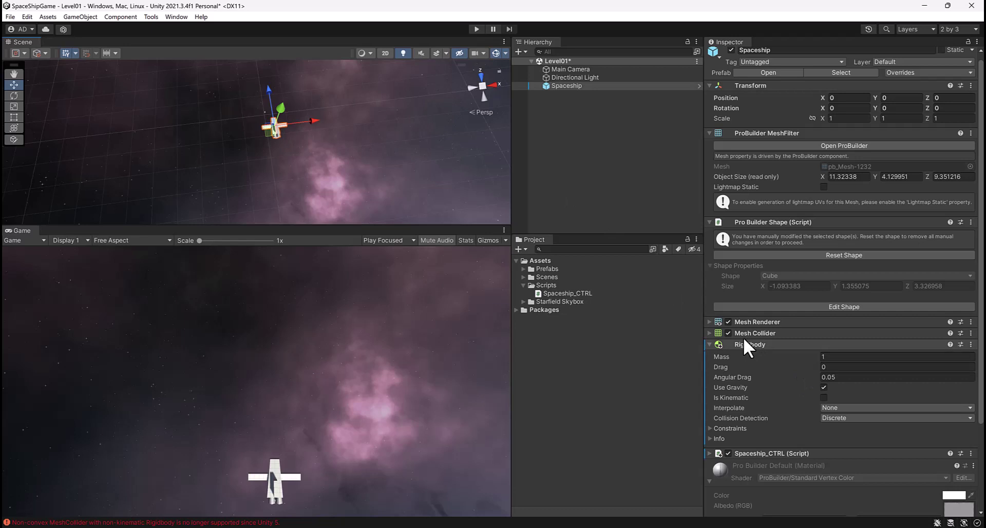
Step: Uncheck Use Gravity on the Rigidbody and run the scene again
click(824, 387)
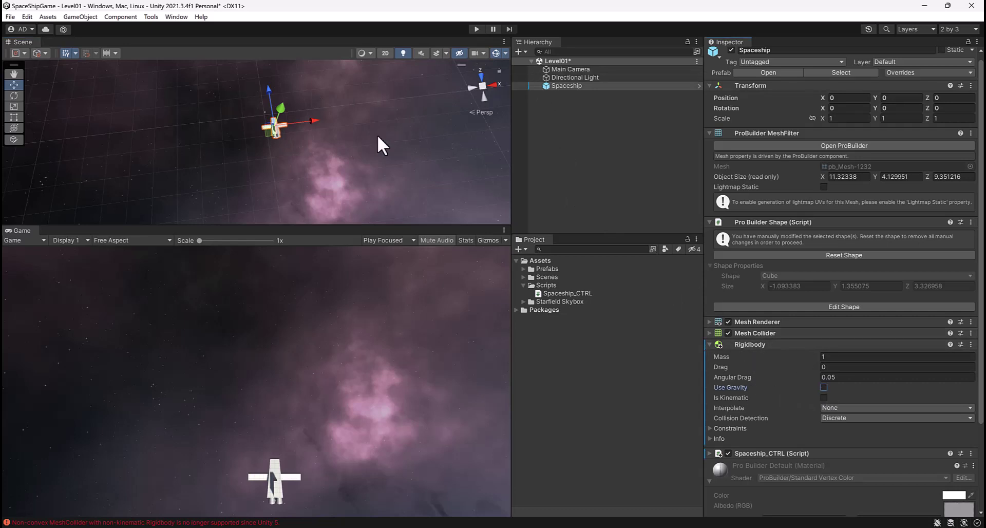
alt+drag(378, 144, 422, 57)
click(477, 27)
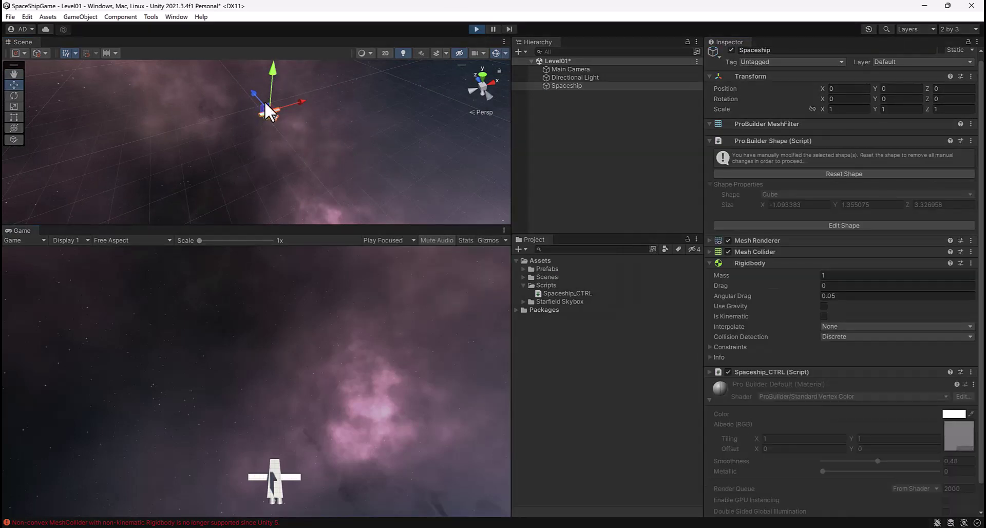
Step: Stop Play mode and save the scene with Ctrl+S
click(478, 28)
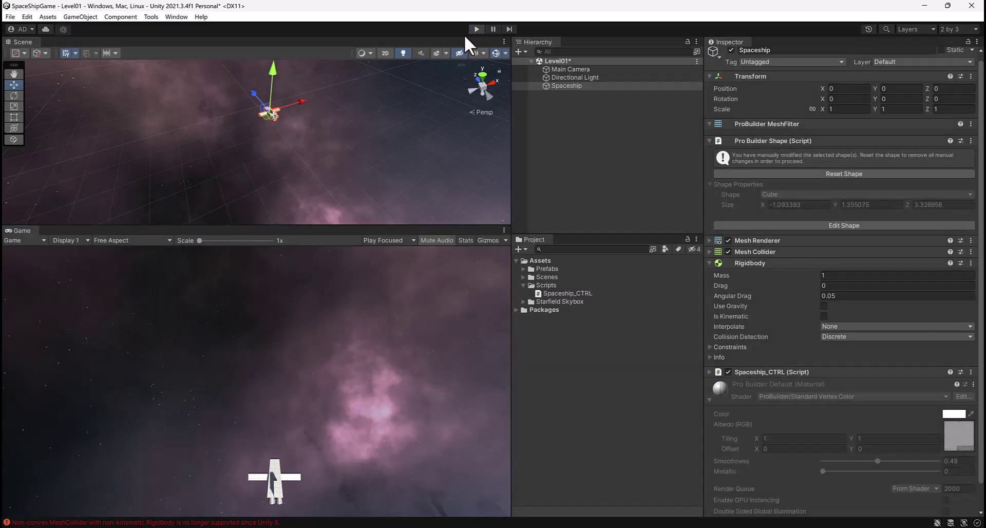
alt+drag(308, 111, 234, 172)
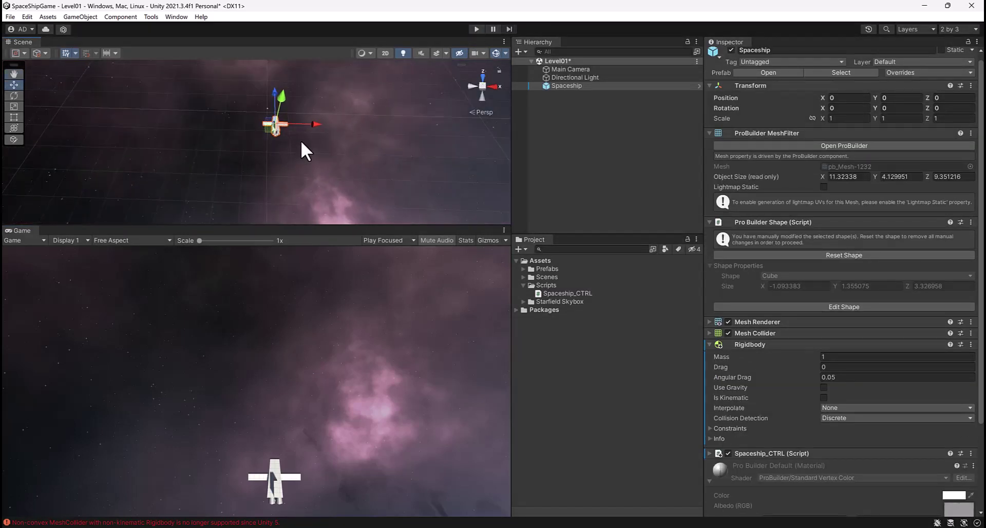
key(ctrl+s)
Step: Apply all of the Spaceship instance's overrides to its prefab
scroll(796, 244, down, 5)
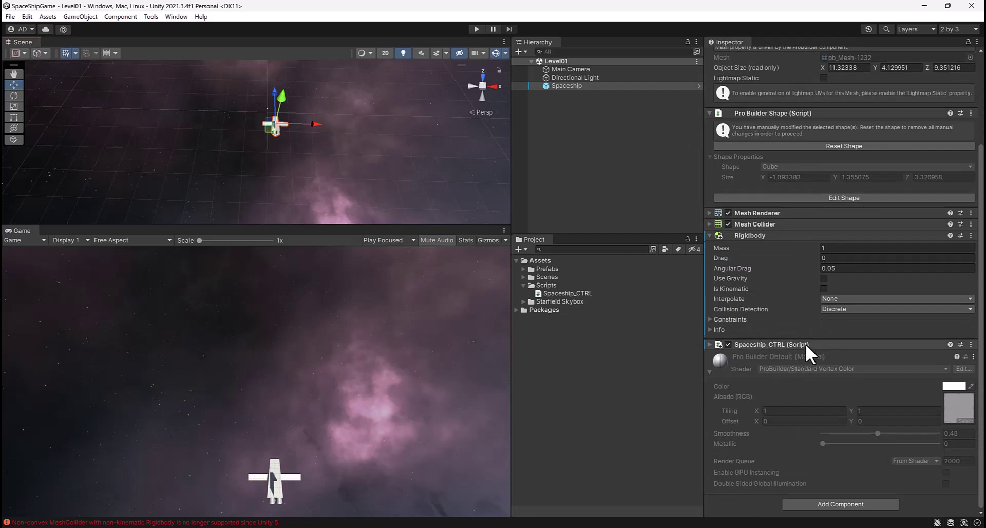
scroll(817, 329, up, 5)
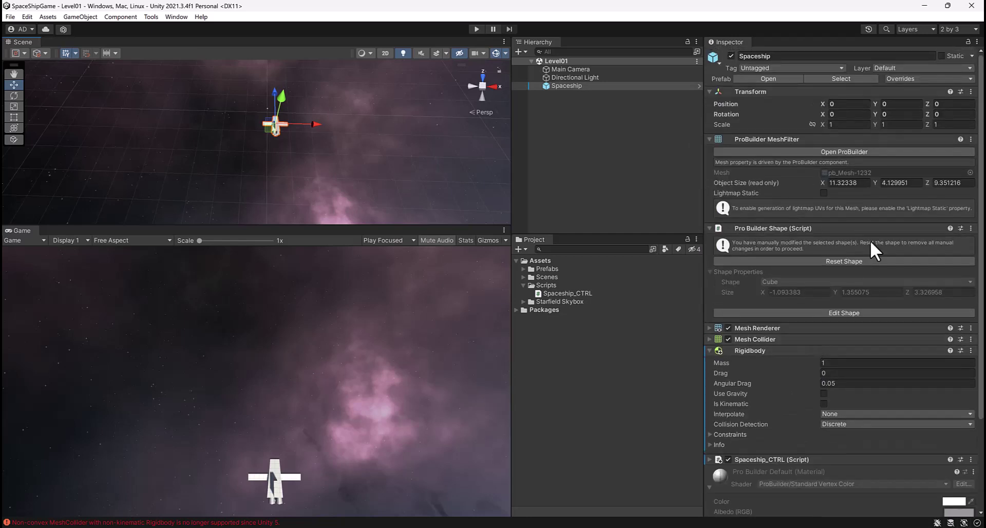
click(931, 79)
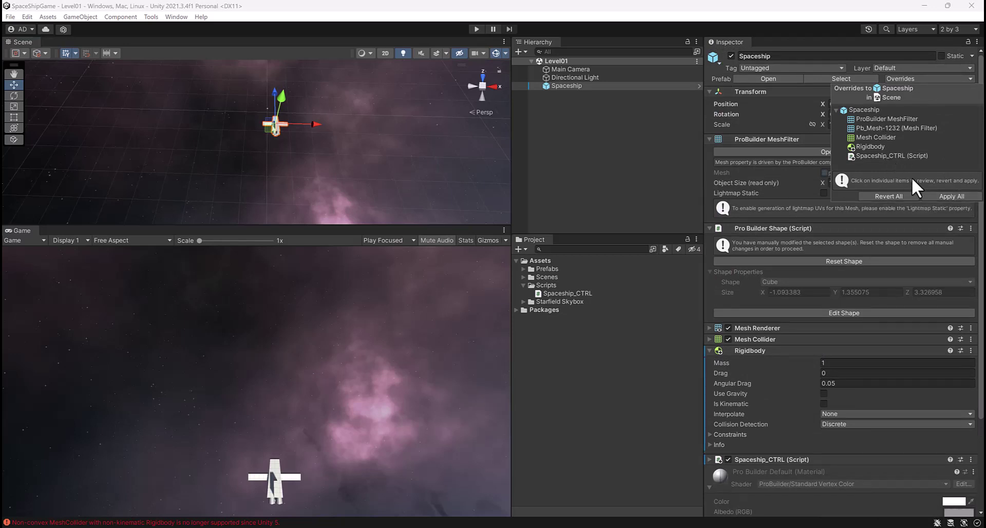
click(943, 194)
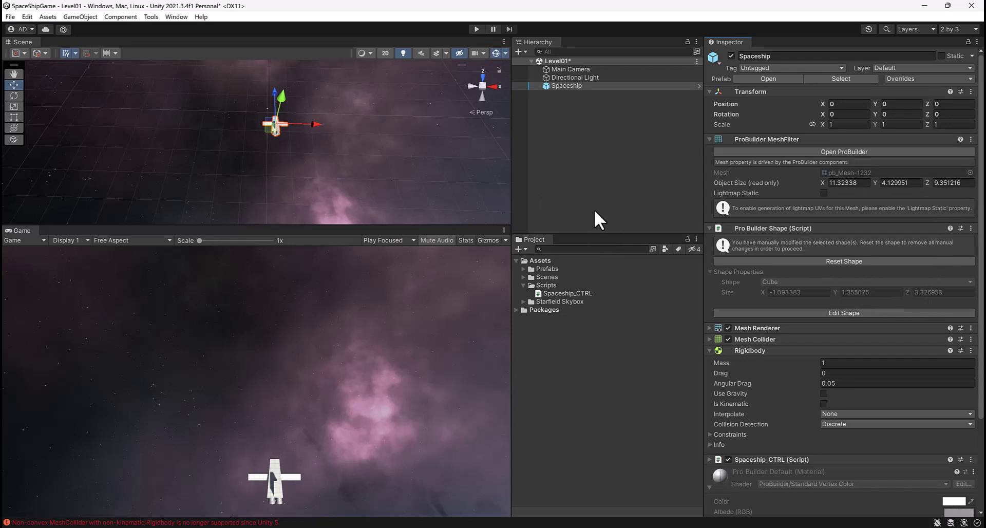
Step: Return to the Spaceship_CTRL script in Visual Studio and scroll through its code
key(alt+Tab)
scroll(455, 222, down, 2)
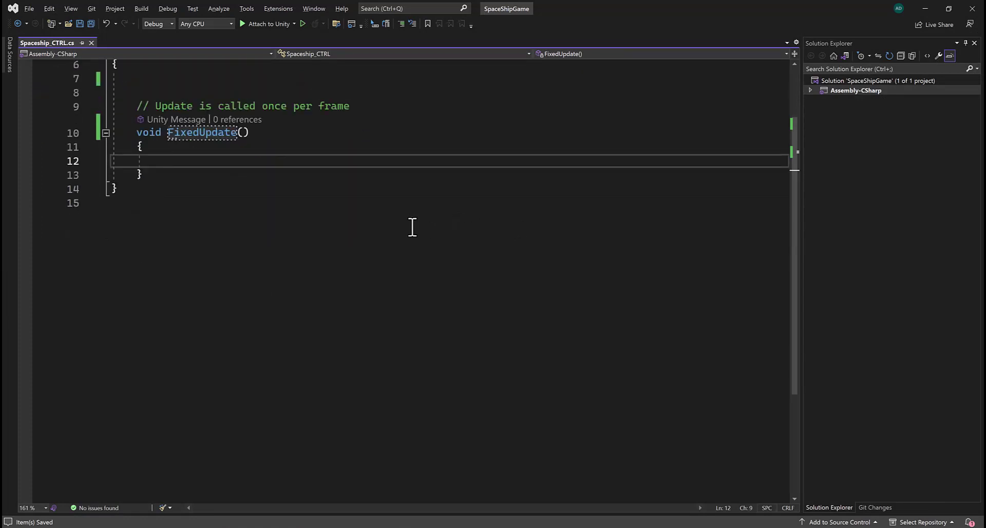
scroll(224, 167, up, 1)
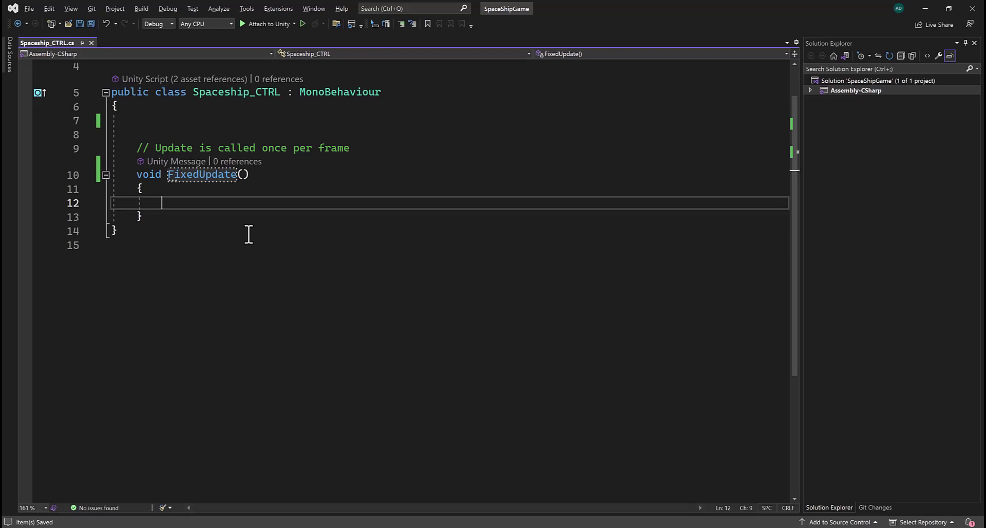
ctrl+scroll(253, 243, up, 2)
ctrl+scroll(254, 243, up, 2)
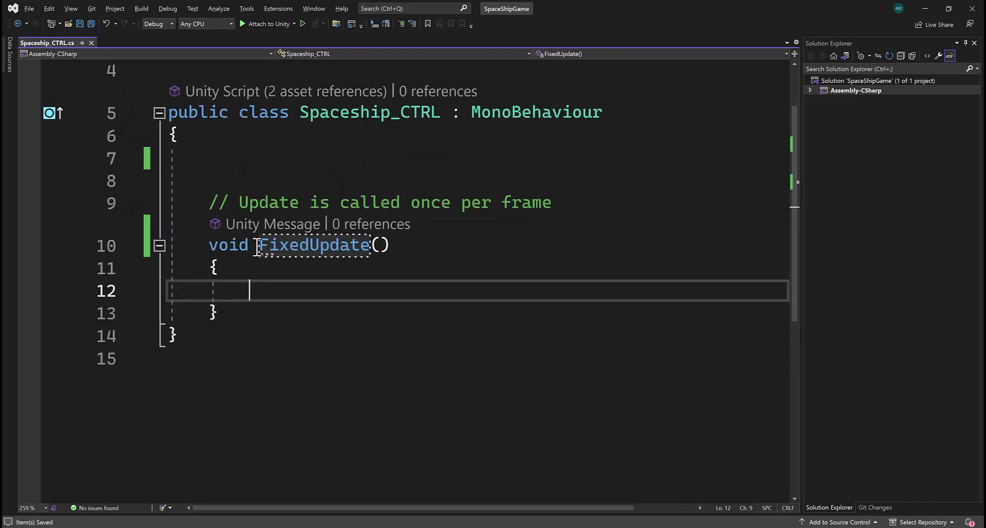
scroll(314, 230, down, 1)
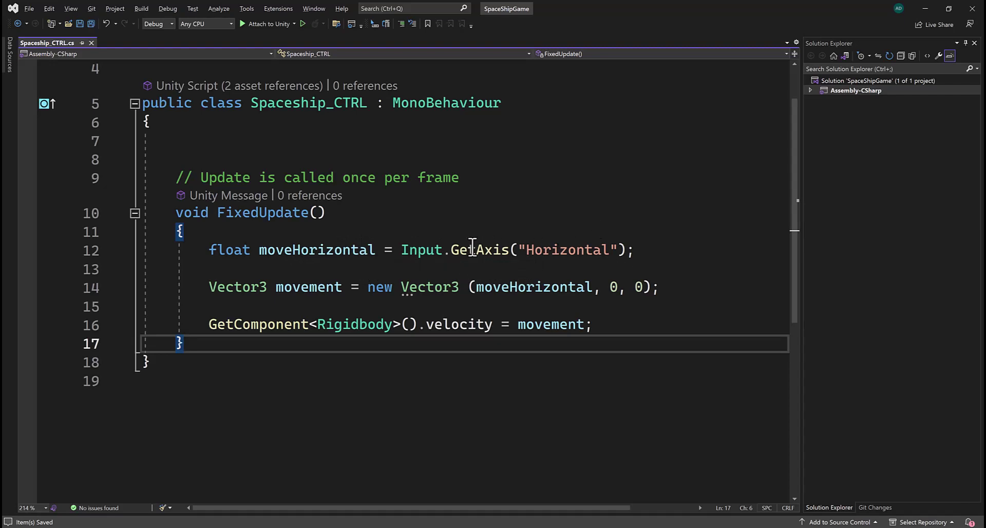
Step: Open Project Settings at the Input Manager and expand its Axes list
key(alt+Tab)
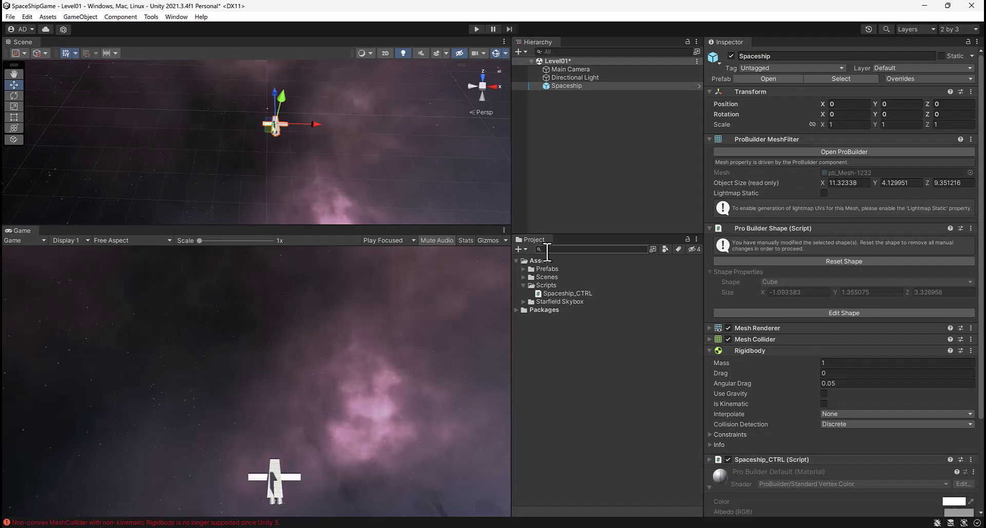
click(26, 14)
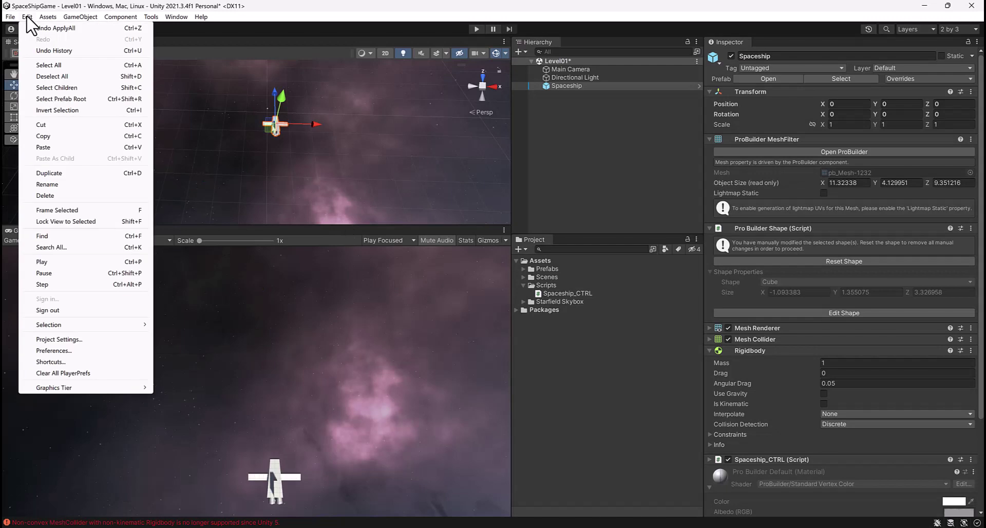
click(121, 340)
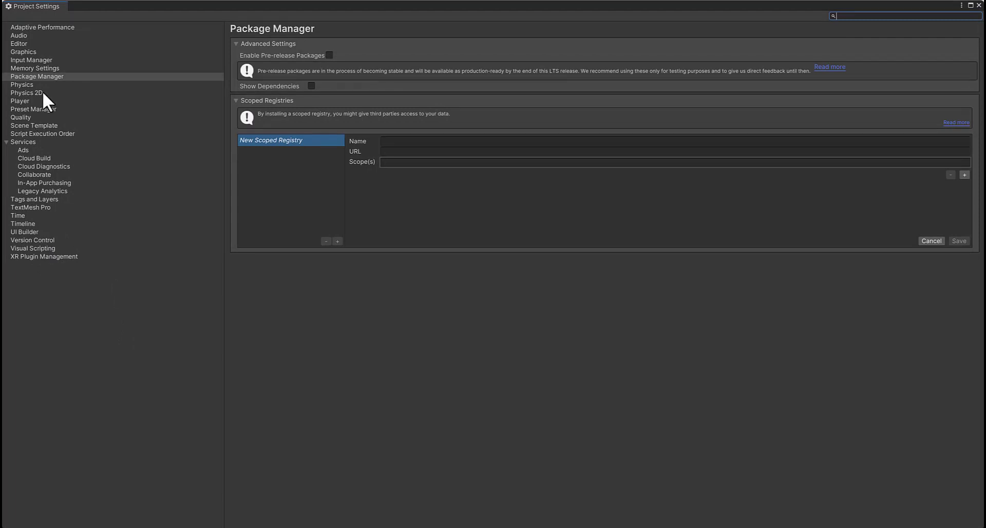
click(36, 61)
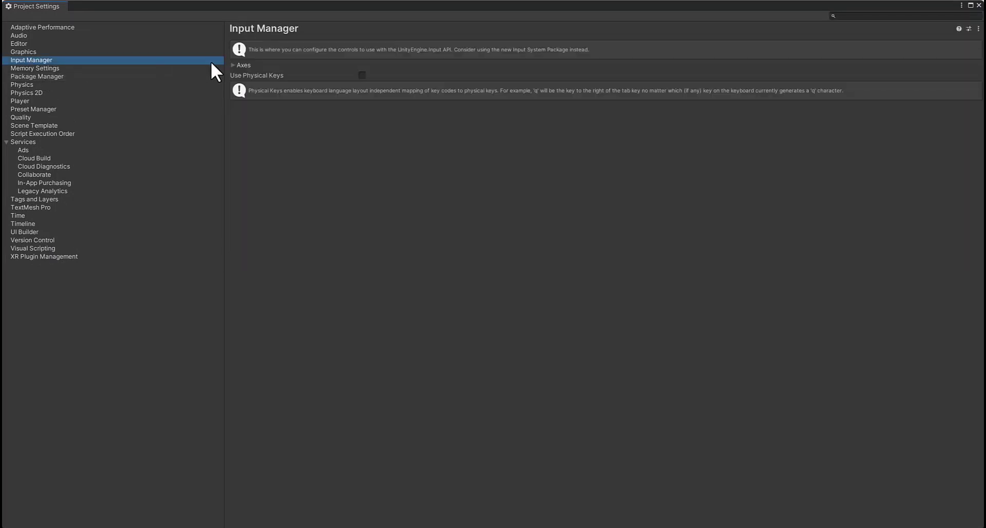
click(232, 65)
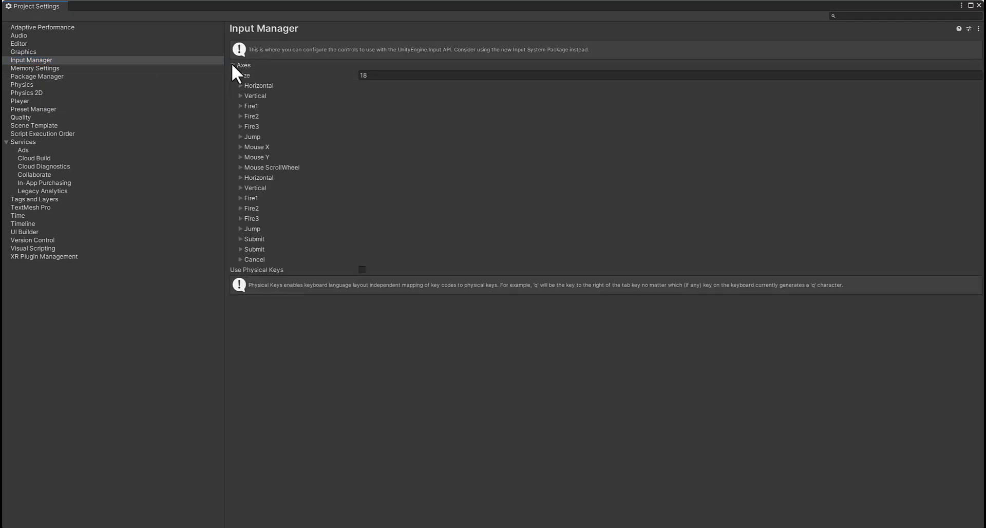
Step: Review the Horizontal and Vertical axis settings unchanged, then close Project Settings
click(240, 86)
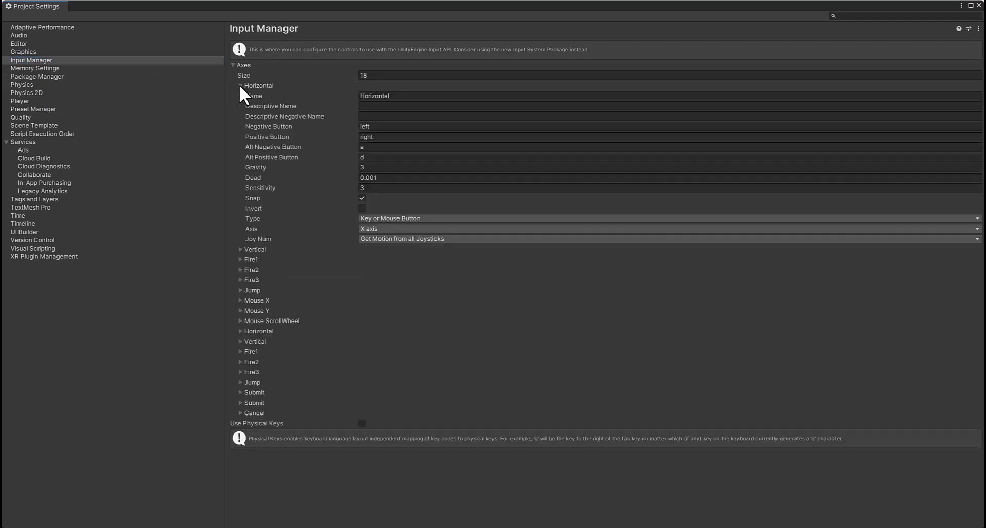
click(240, 250)
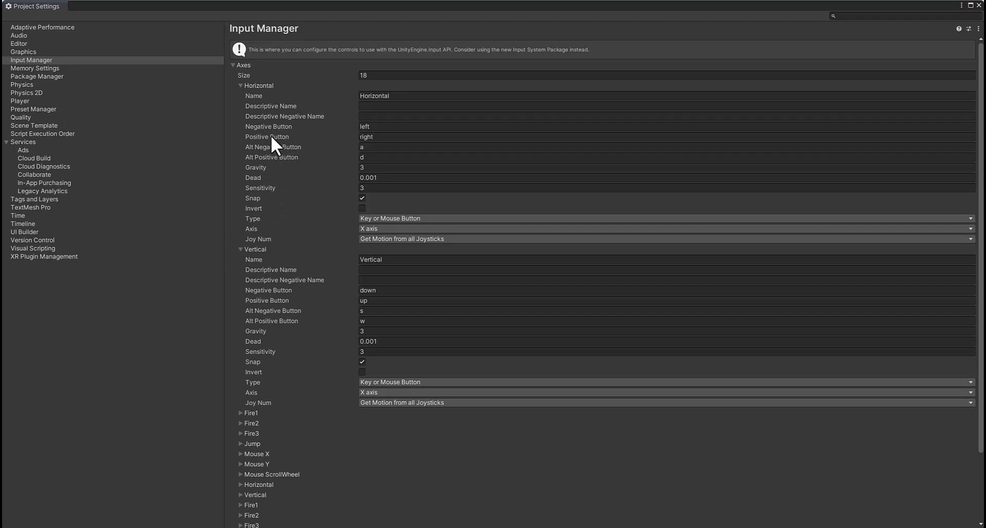
click(366, 138)
click(331, 141)
scroll(308, 200, down, 1)
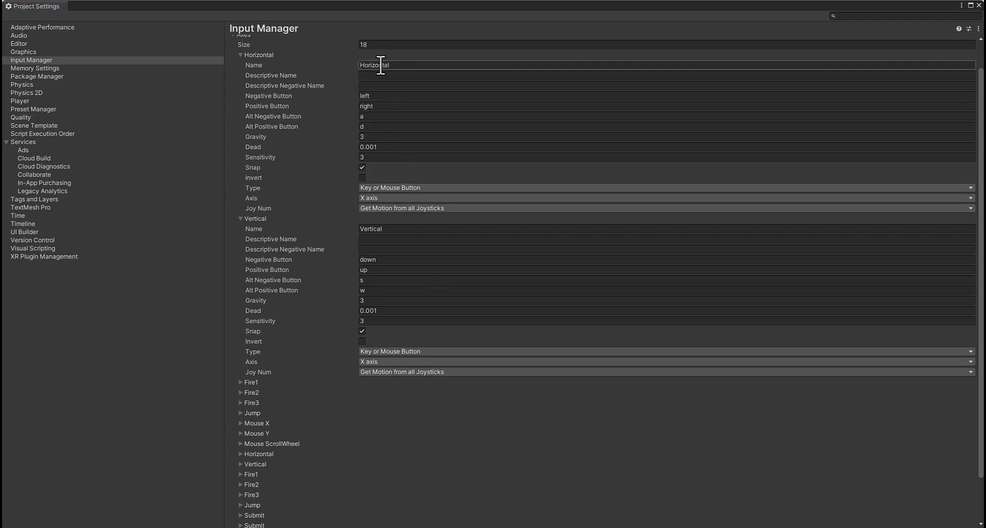
scroll(263, 83, up, 2)
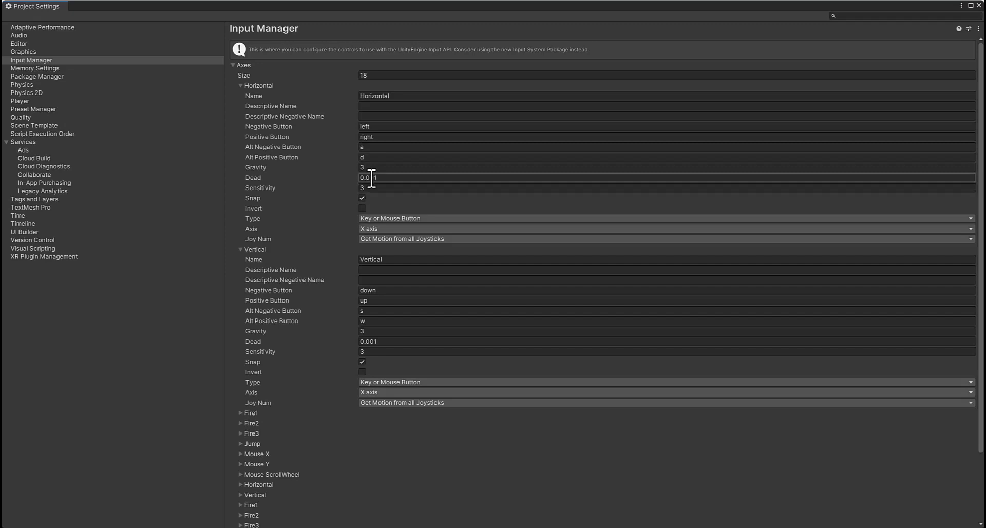
click(978, 8)
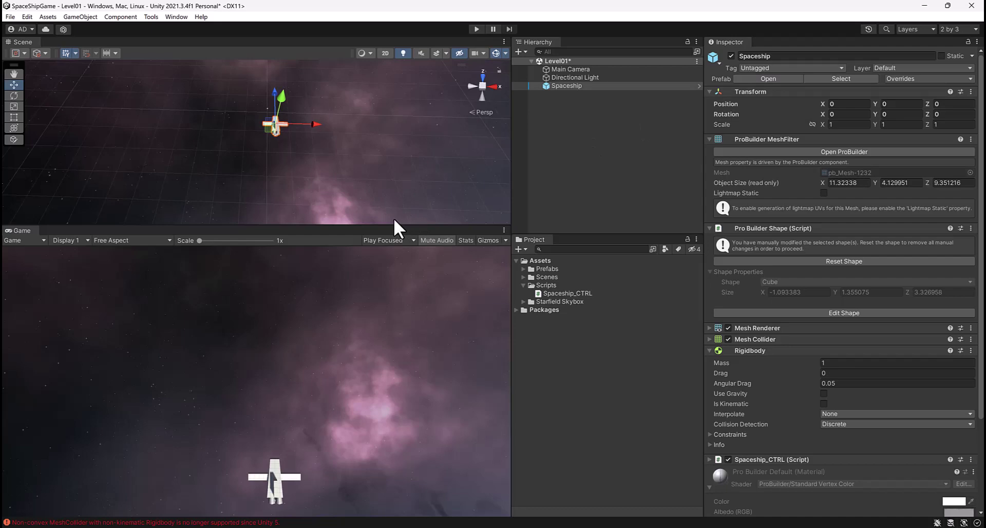
Step: Switch to Visual Studio to view Spaceship_CTRL's velocity-setting FixedUpdate code
key(alt+Tab)
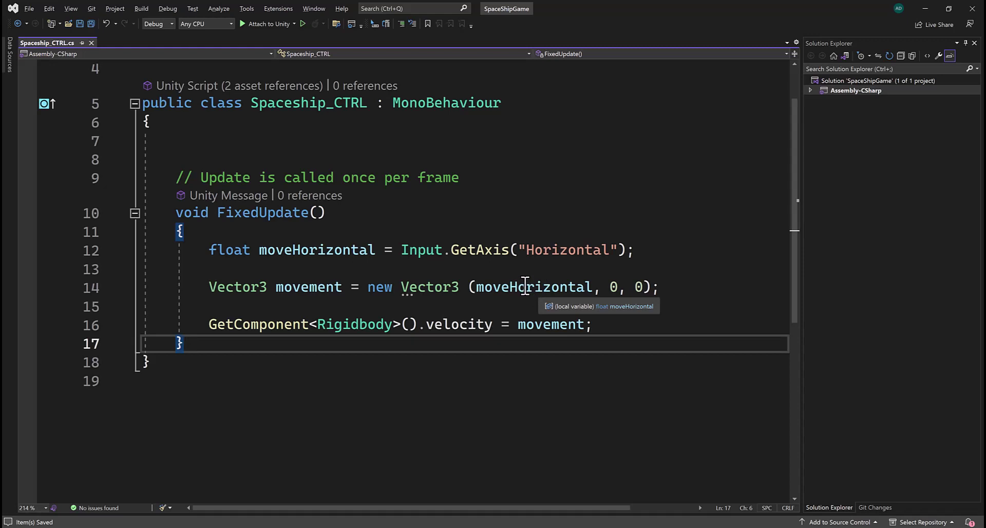
key(alt+Tab)
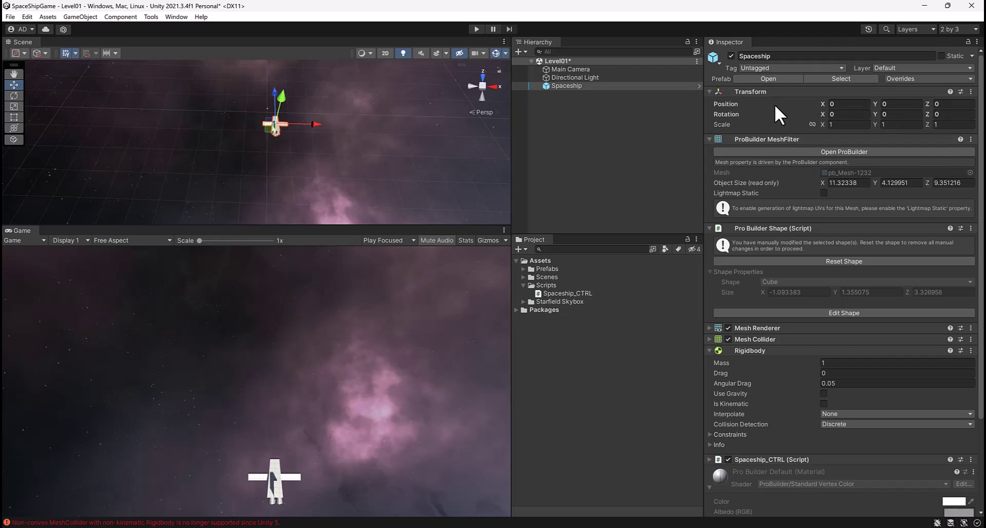
click(823, 104)
drag(803, 102, 873, 110)
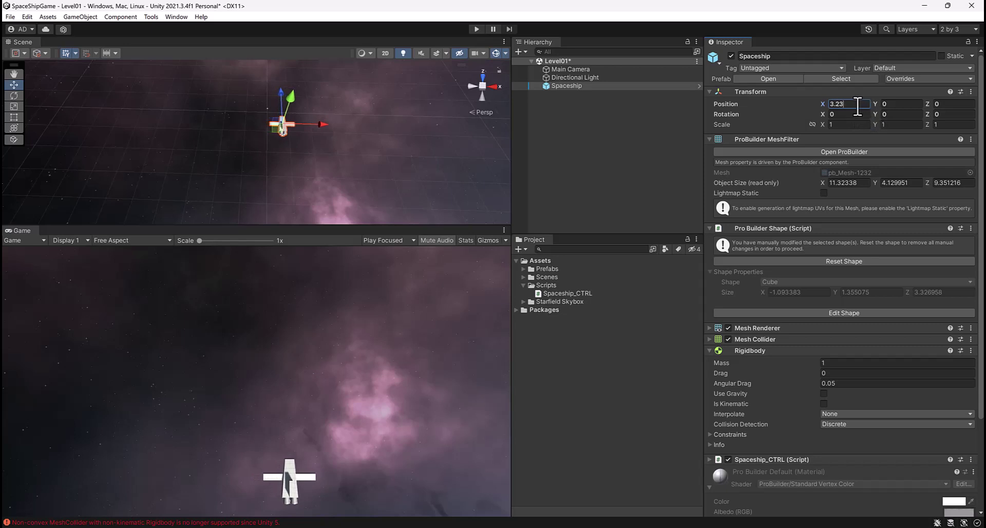
click(857, 105)
text(0)
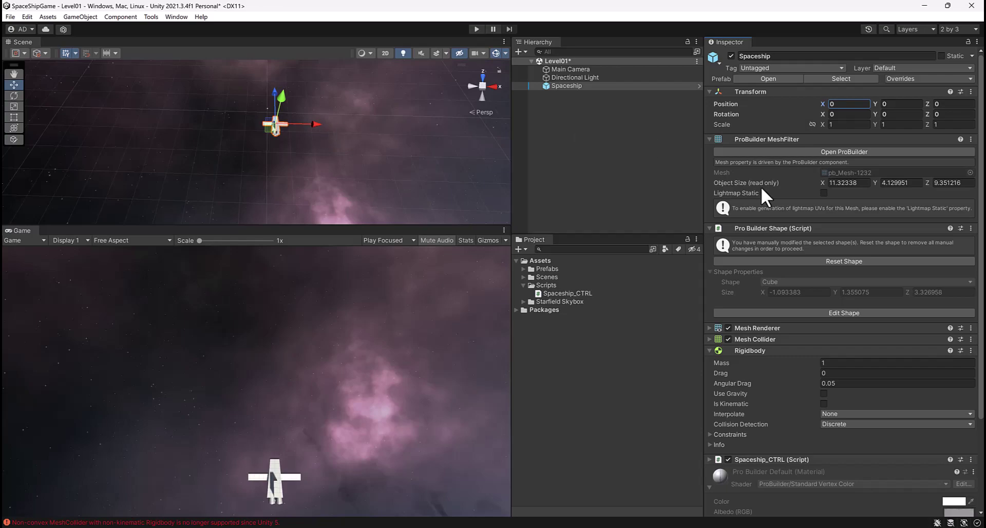
click(790, 525)
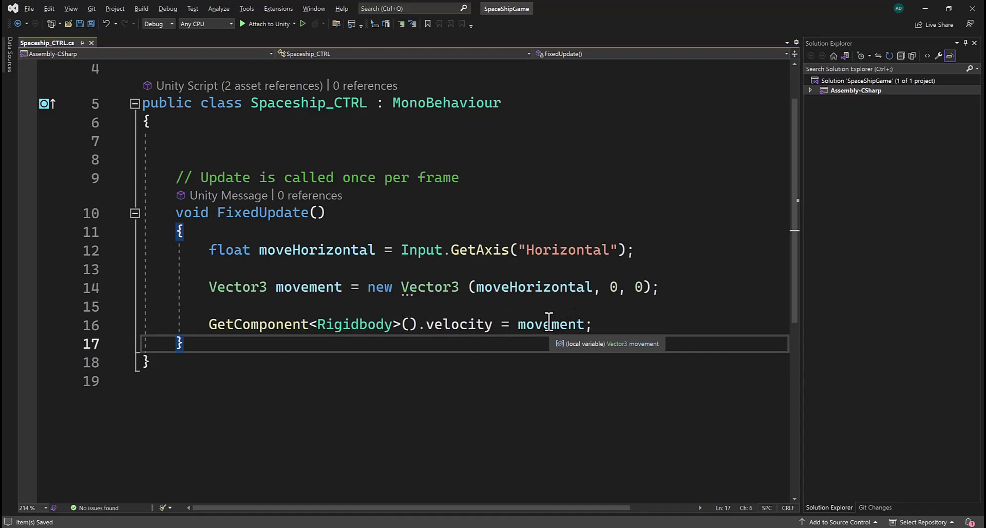
Step: Play the scene, steer the spaceship left and right with A and D, then stop
key(alt+Tab)
click(473, 28)
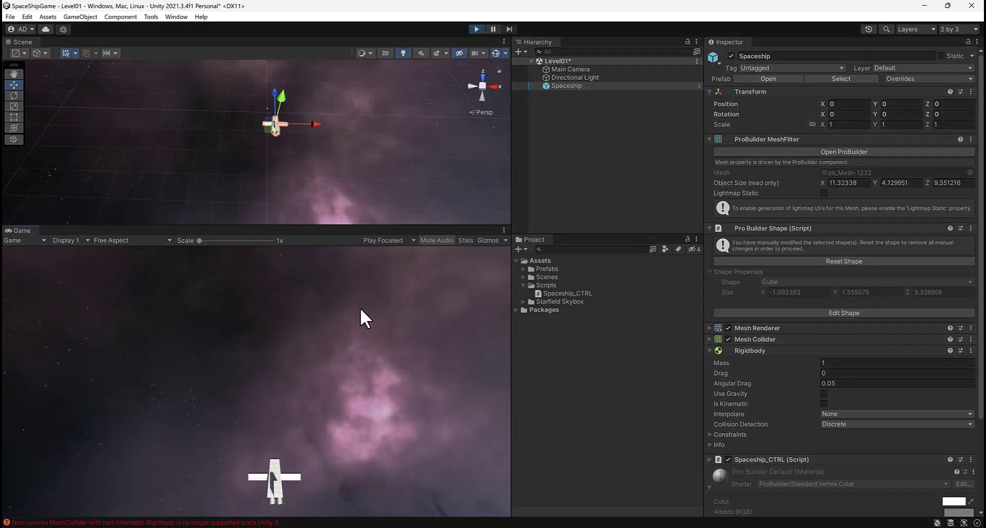
key(a)
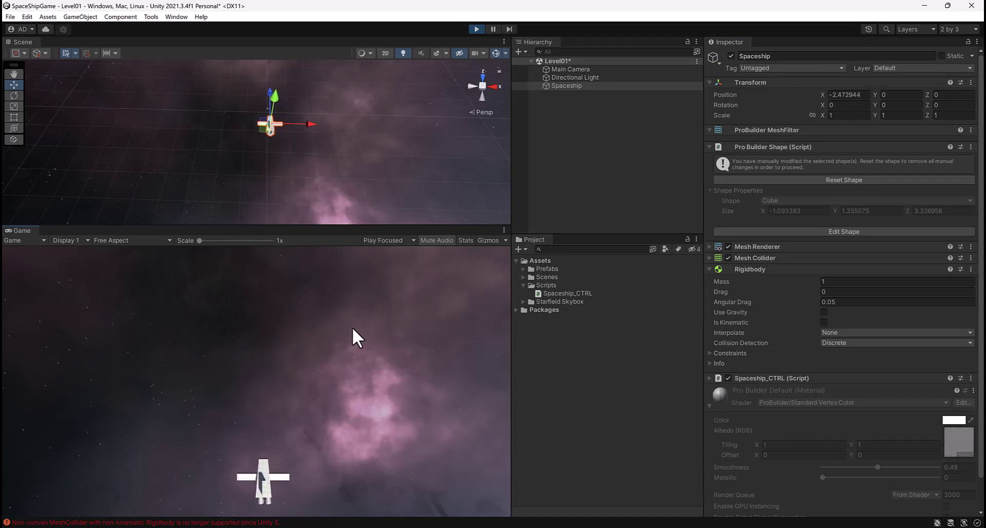
key(d)
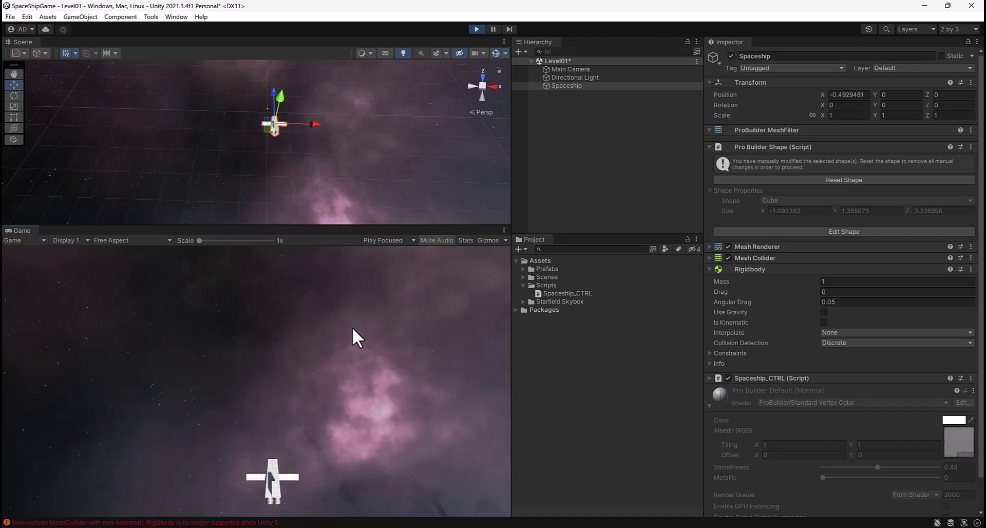
key(a)
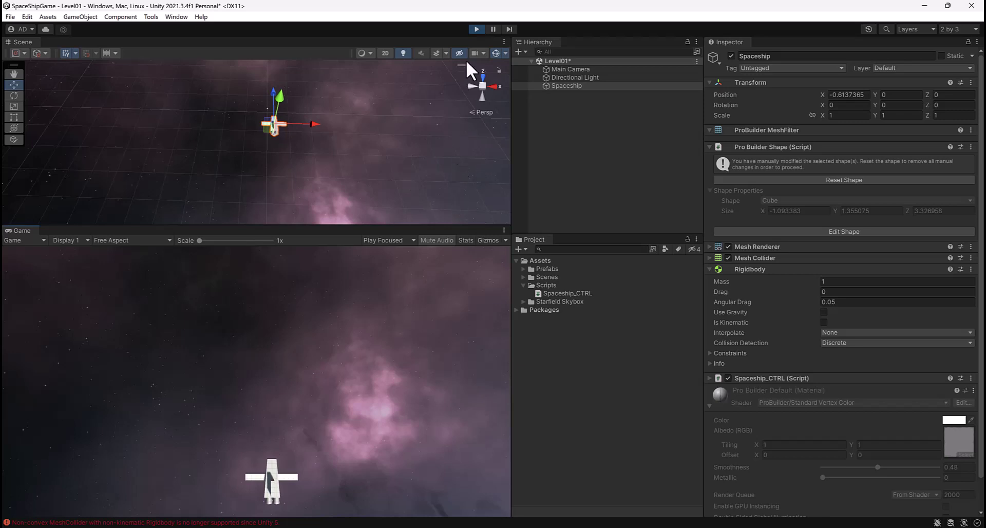
click(475, 30)
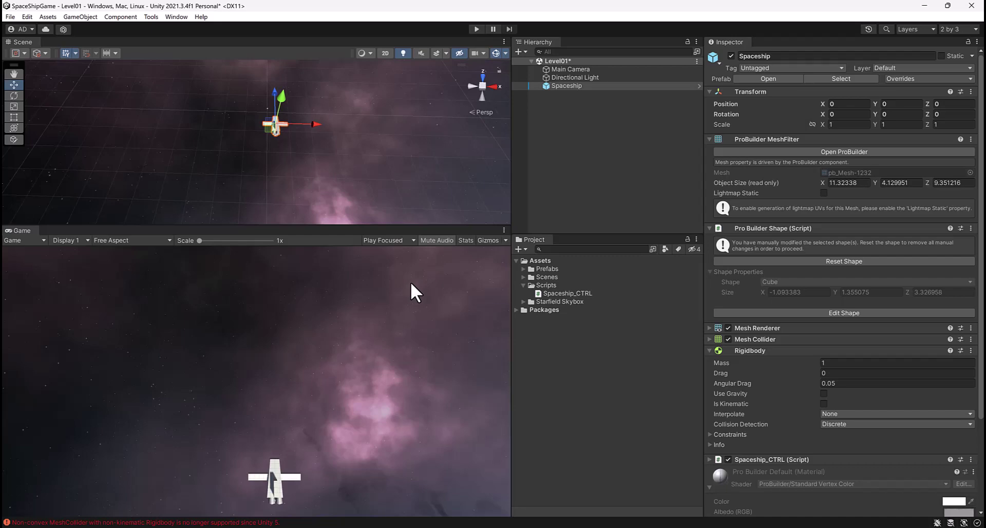
Step: Duplicate the moveHorizontal line into a moveVertical variable that reads the "Vertical" input axis
key(alt+Tab)
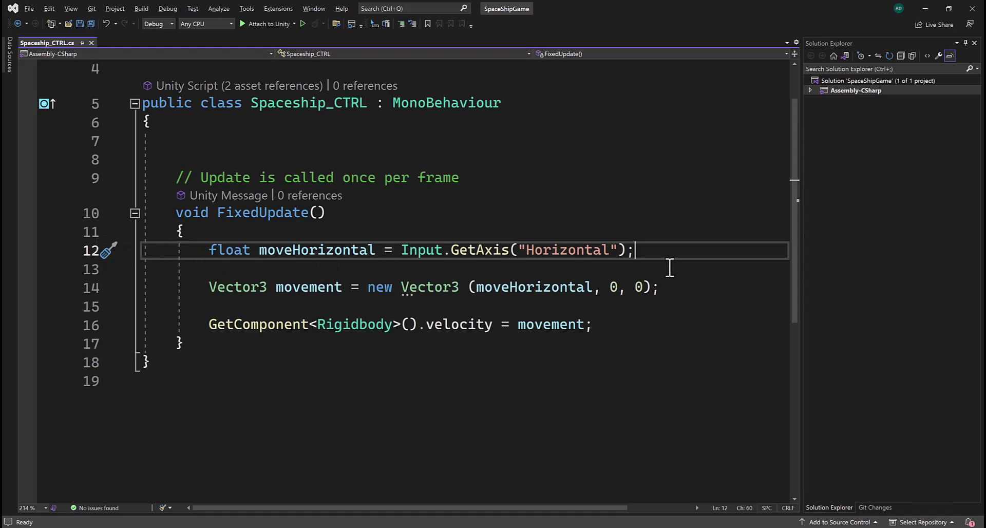
key(ctrl+d)
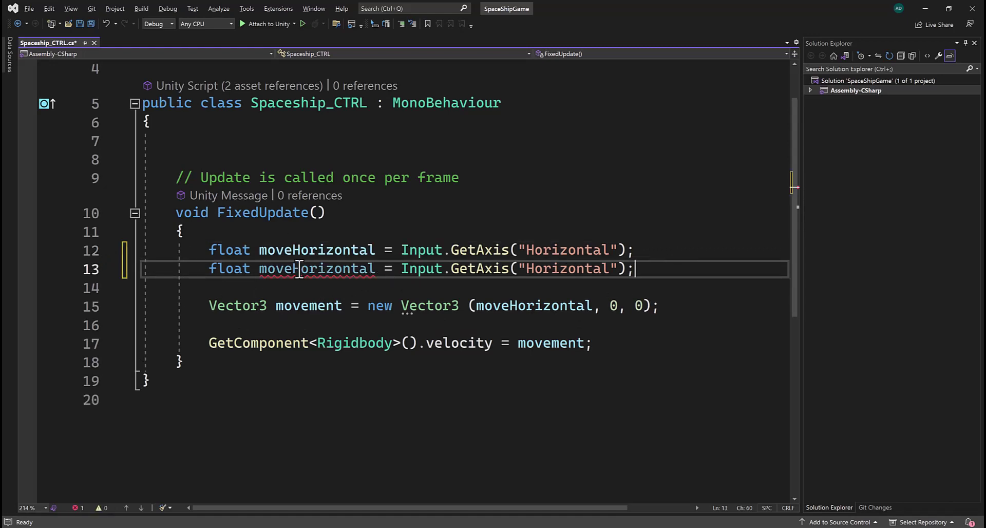
mouse_move(295, 268)
drag(295, 267, 372, 267)
text(Ver)
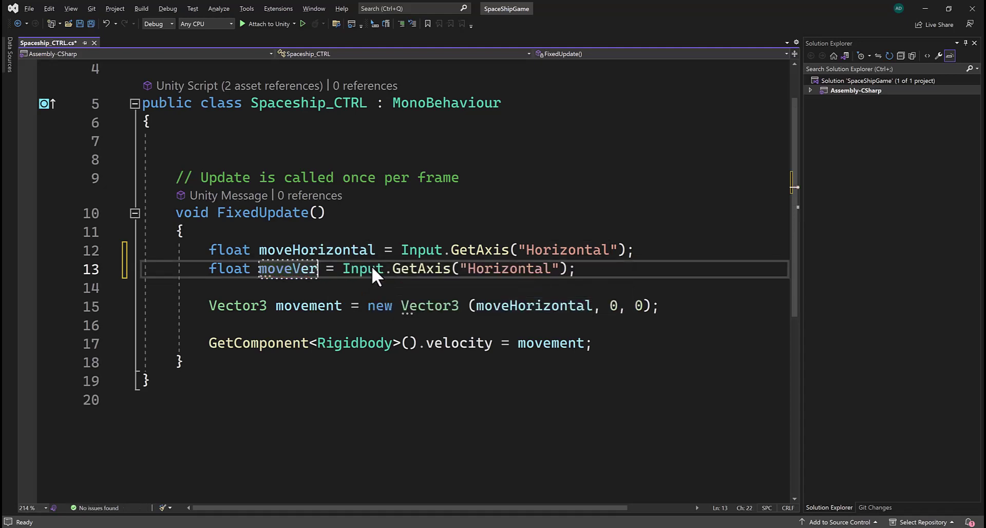
text(tical)
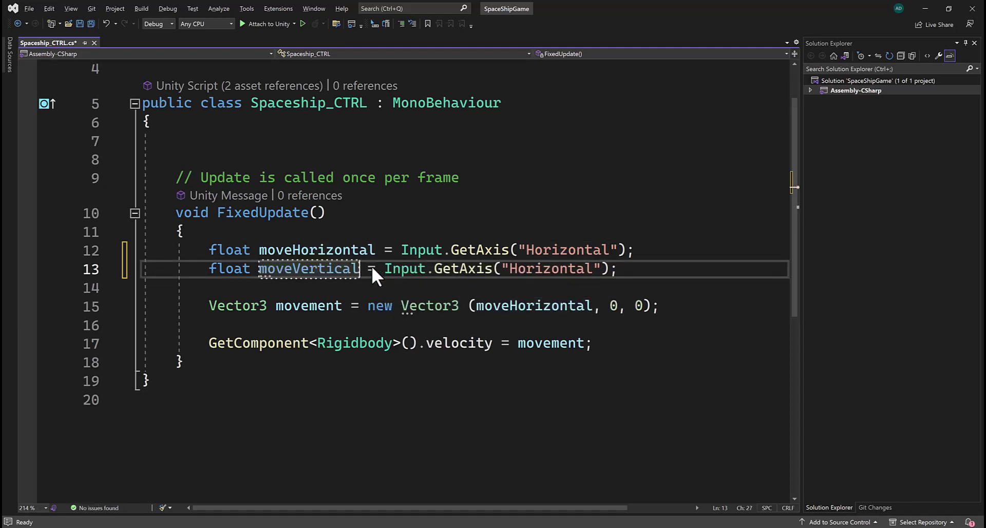
drag(259, 269, 359, 268)
click(507, 268)
double_click(530, 268)
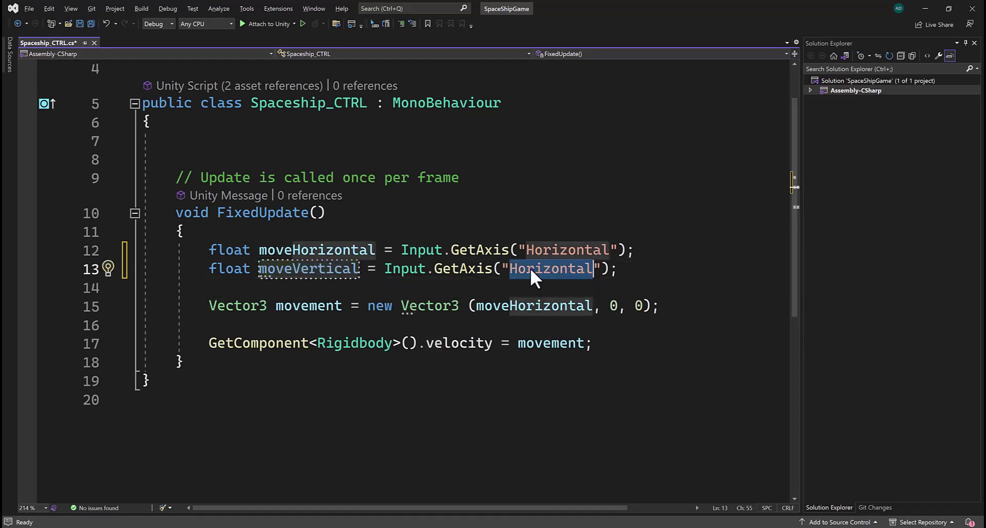
text(Vertica)
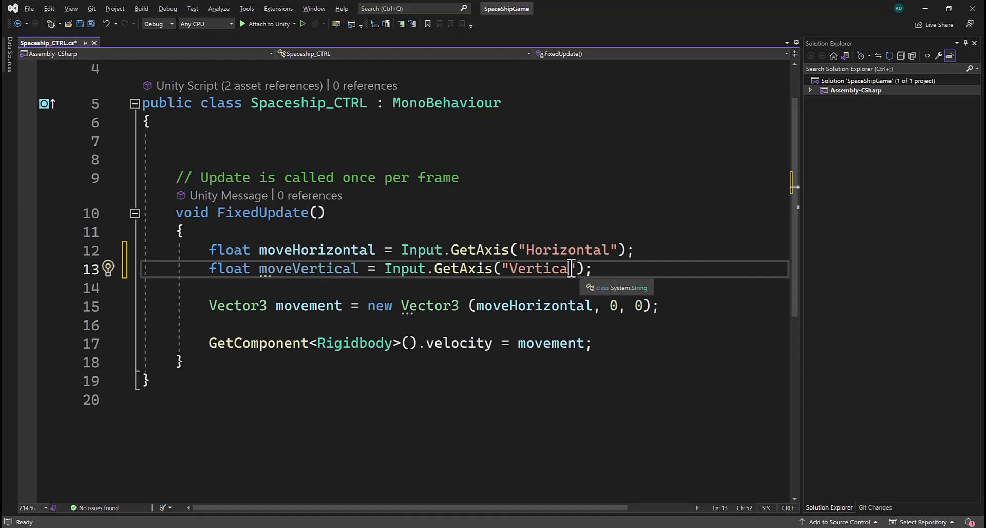
text(l)
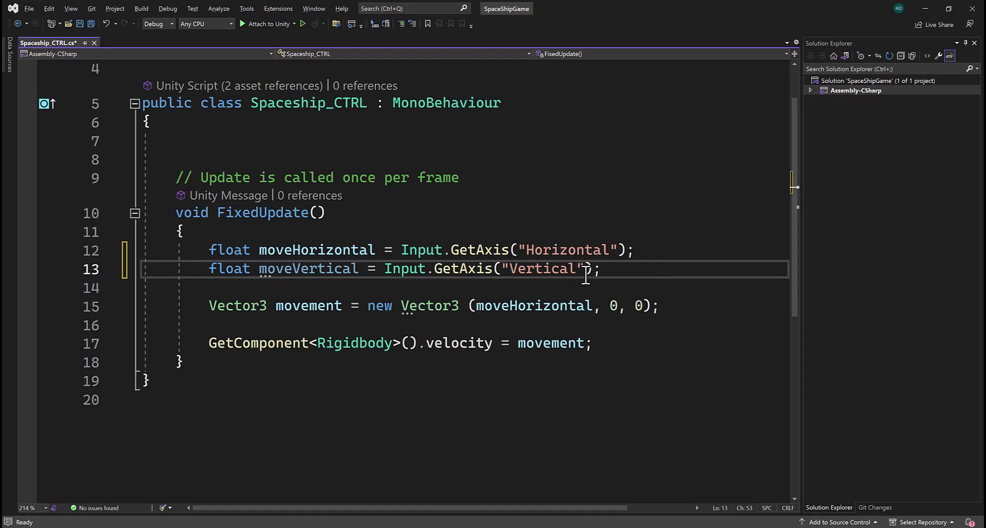
drag(511, 269, 503, 268)
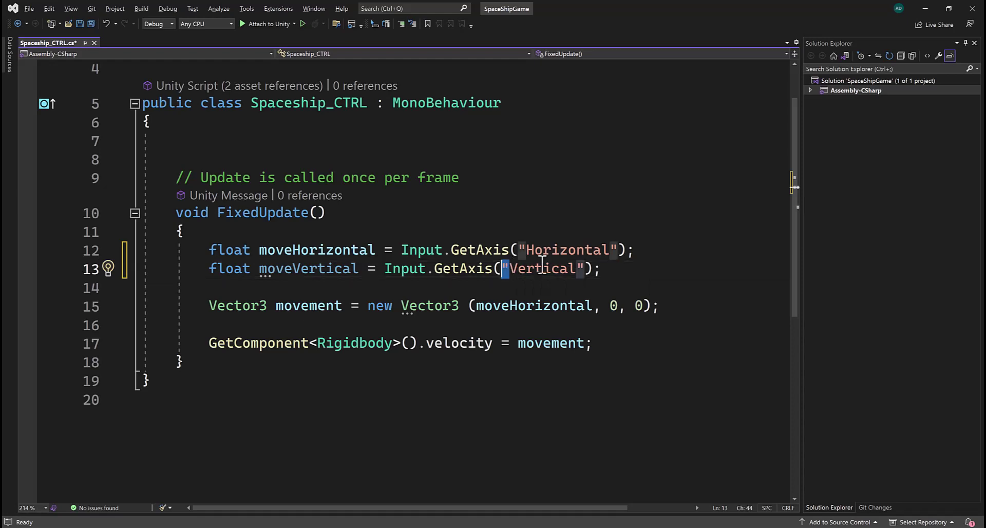
click(584, 268)
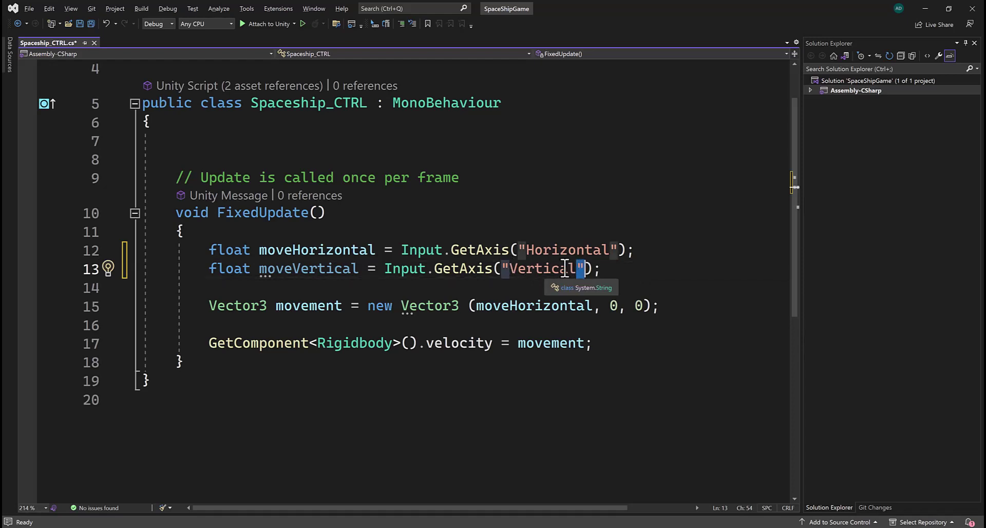
Step: Use moveVertical as the Z value of the movement vector and save the script
double_click(326, 268)
key(ctrl+c)
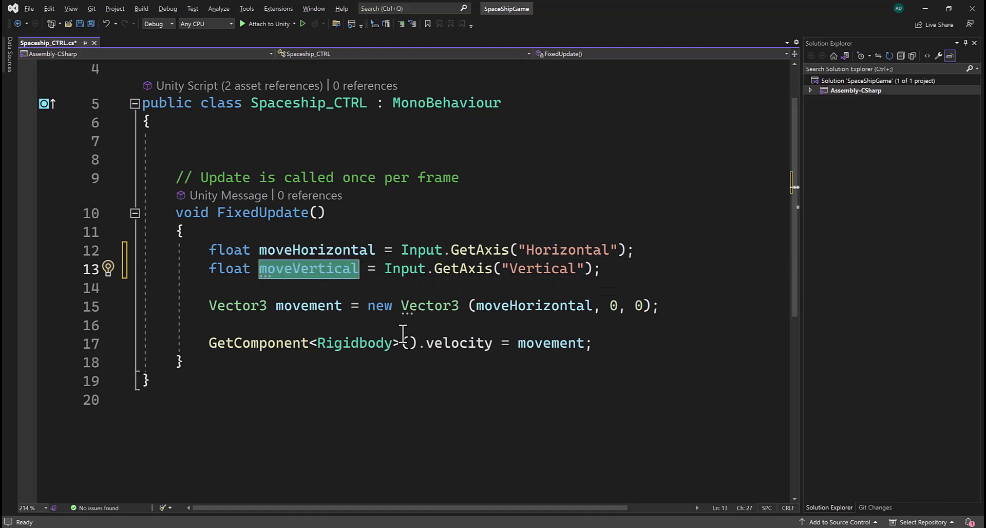
click(638, 306)
double_click(639, 306)
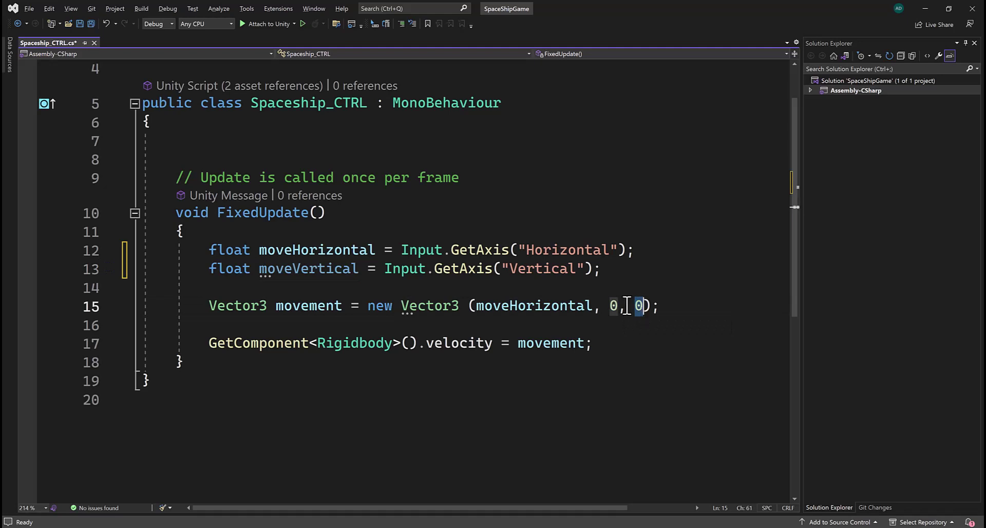
key(ctrl+v)
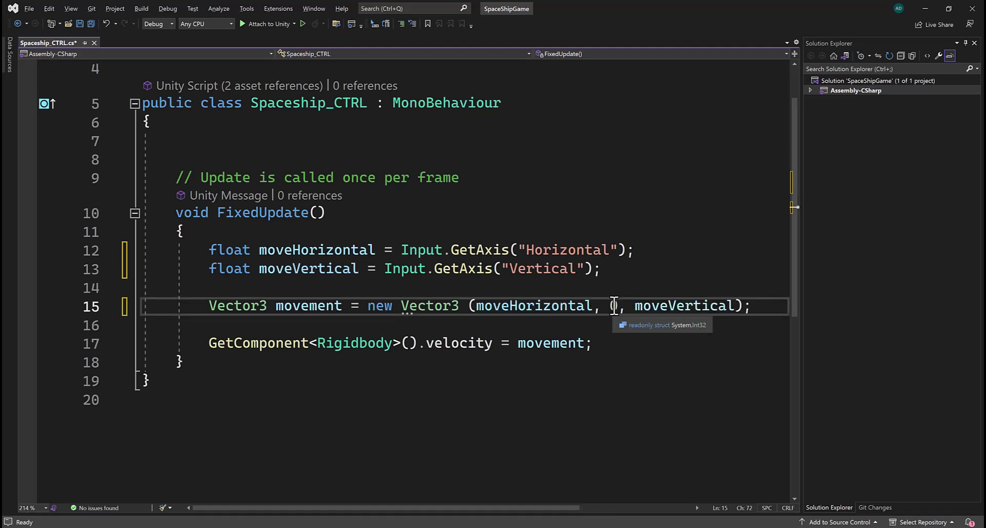
key(ctrl+s)
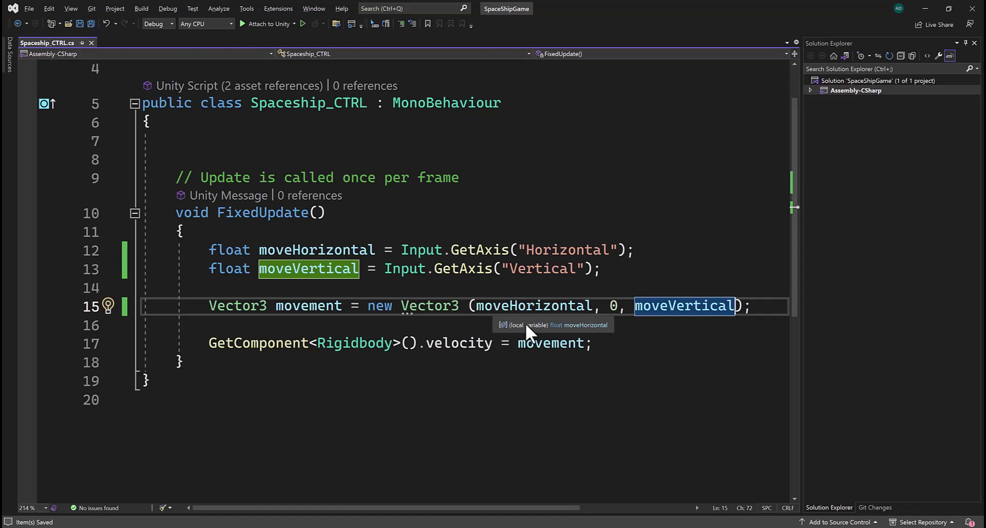
Step: Add a float speed = 1.0f field on line 8 and save
click(222, 163)
text(f)
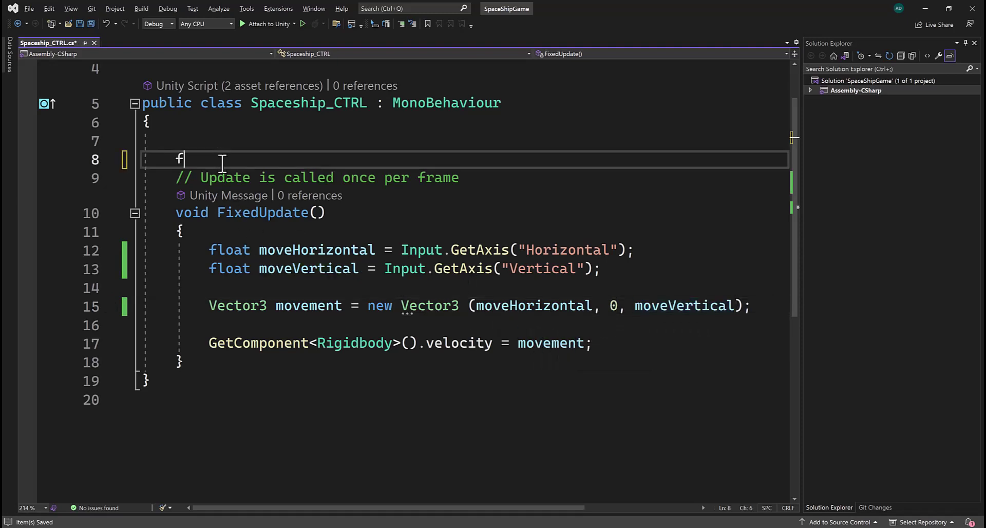
text(loat speed)
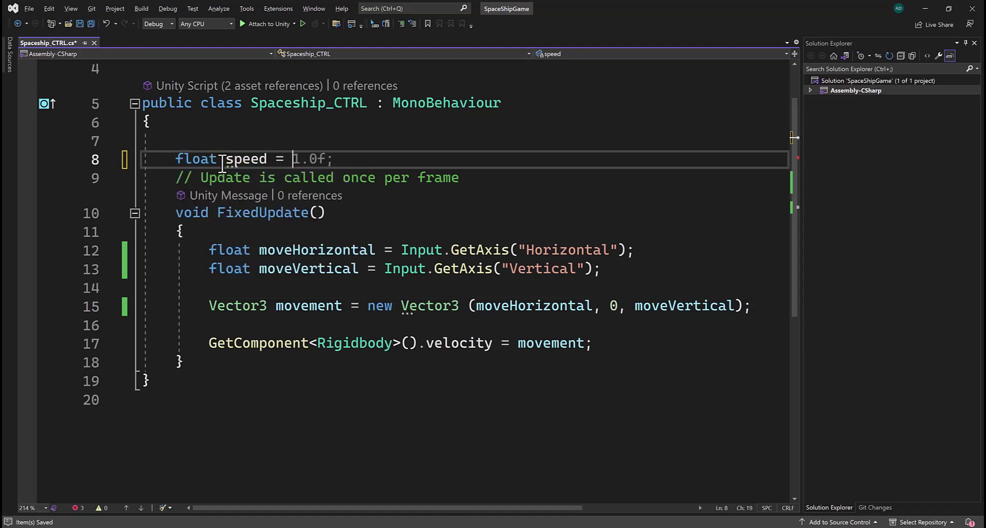
text( = 1)
key(Tab)
key(ctrl+s)
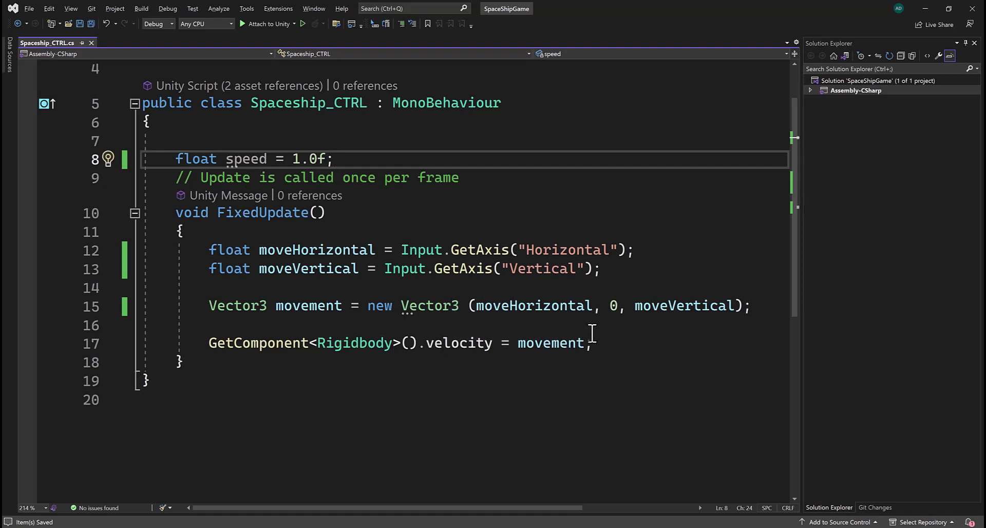
Step: Multiply the velocity by speed on line 17 (movement * speed) and save
double_click(249, 160)
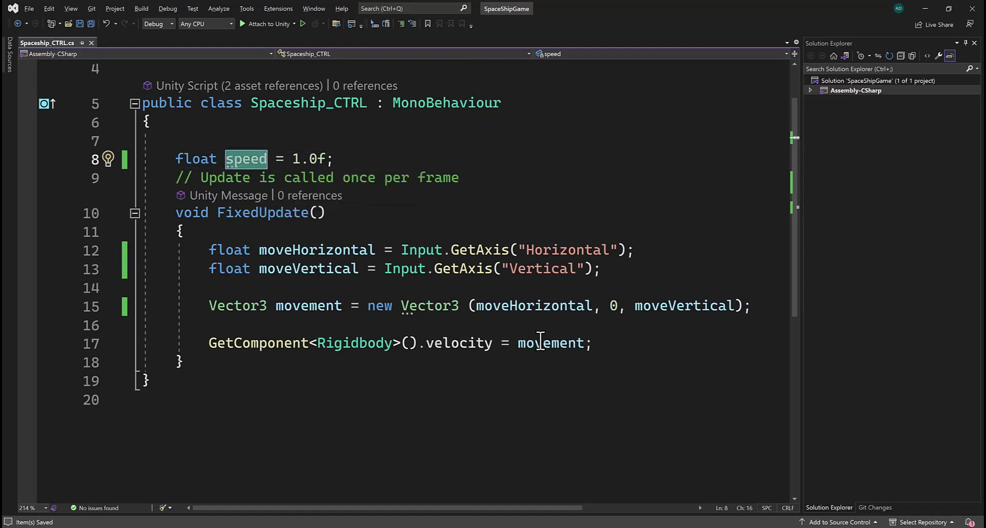
click(588, 342)
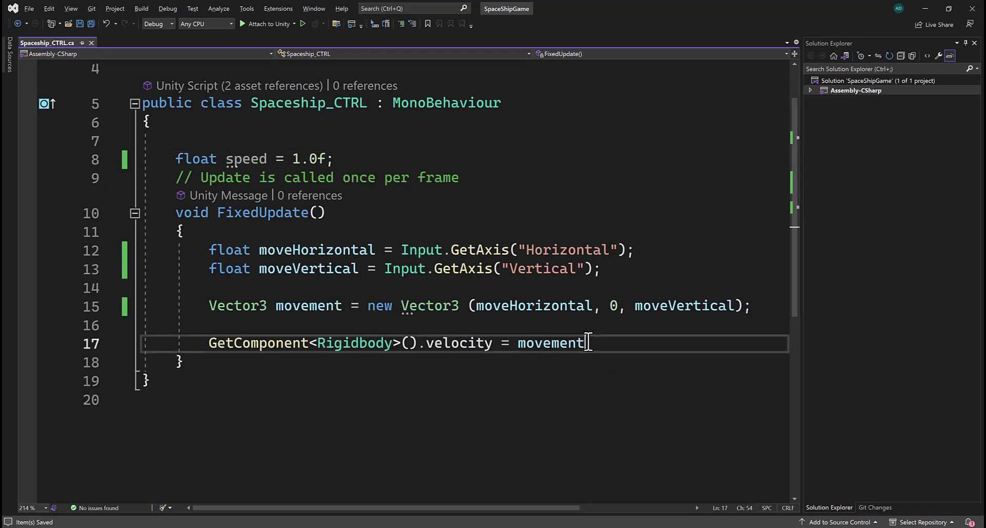
text(* speed;)
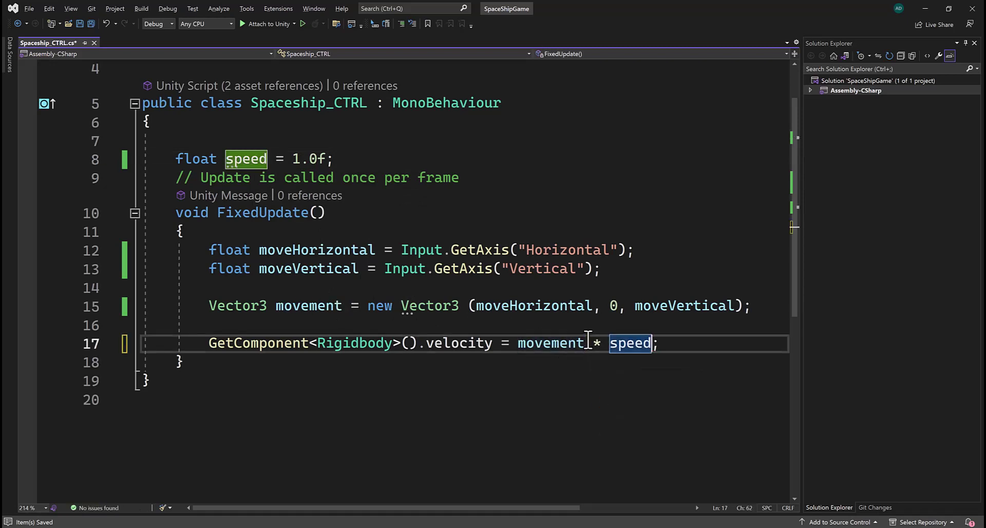
key(ctrl+s)
Step: Make the speed field public, save the script, and return to Unity
click(177, 159)
text(public)
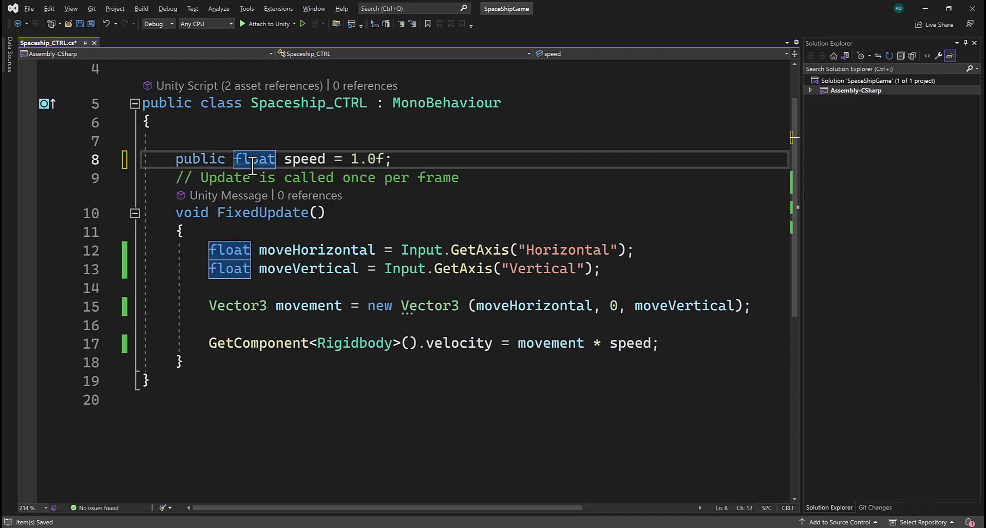
key(ctrl+s)
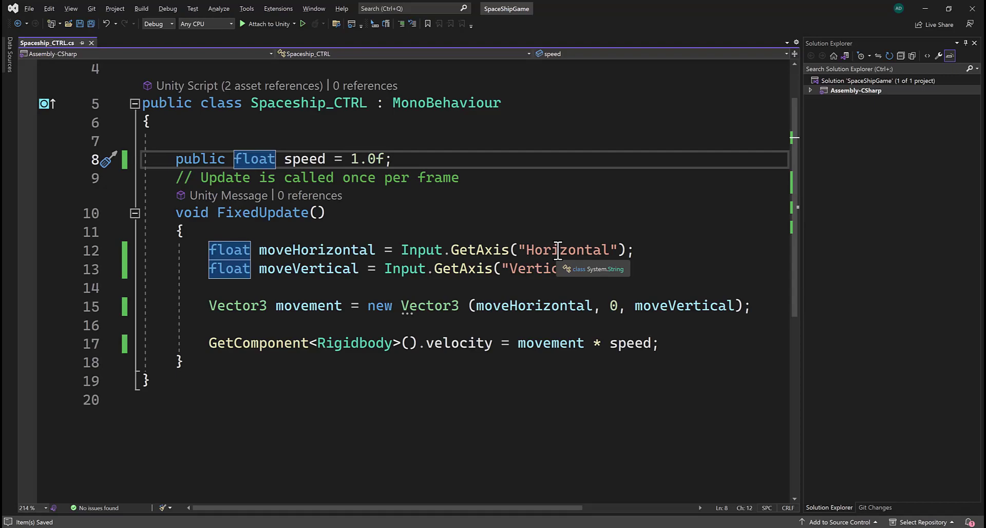
key(alt+Tab)
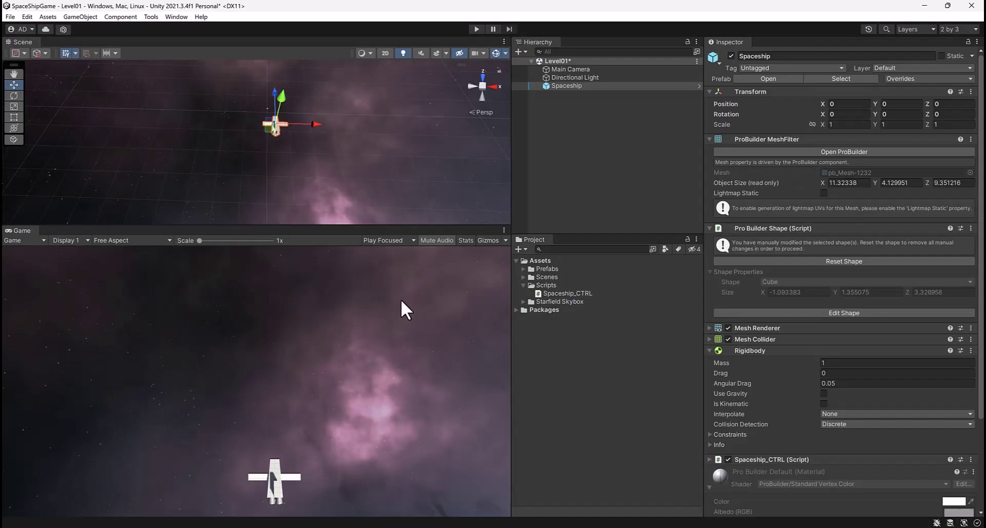
Step: Select Spaceship, expand Spaceship_CTRL to reveal its Speed field of 1, and enter Play mode
click(545, 84)
scroll(776, 257, down, 5)
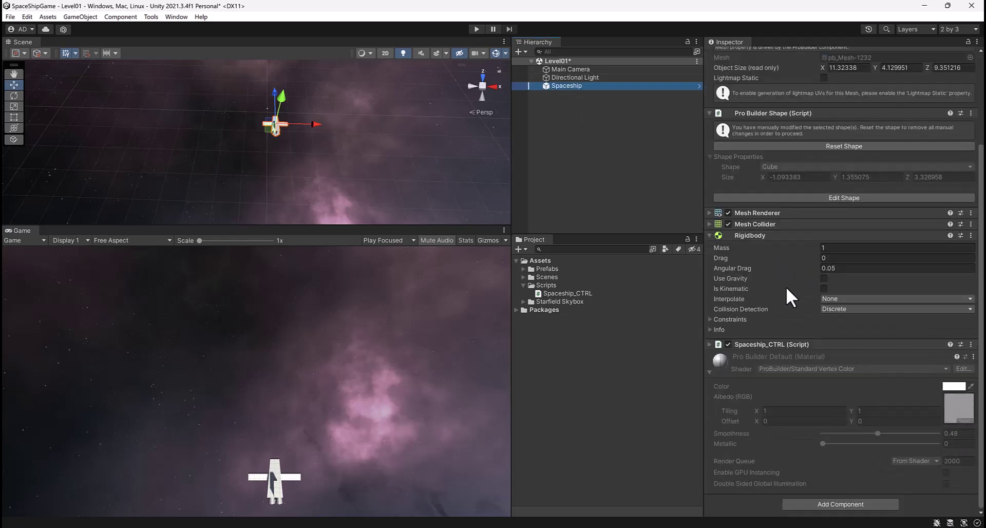
click(709, 344)
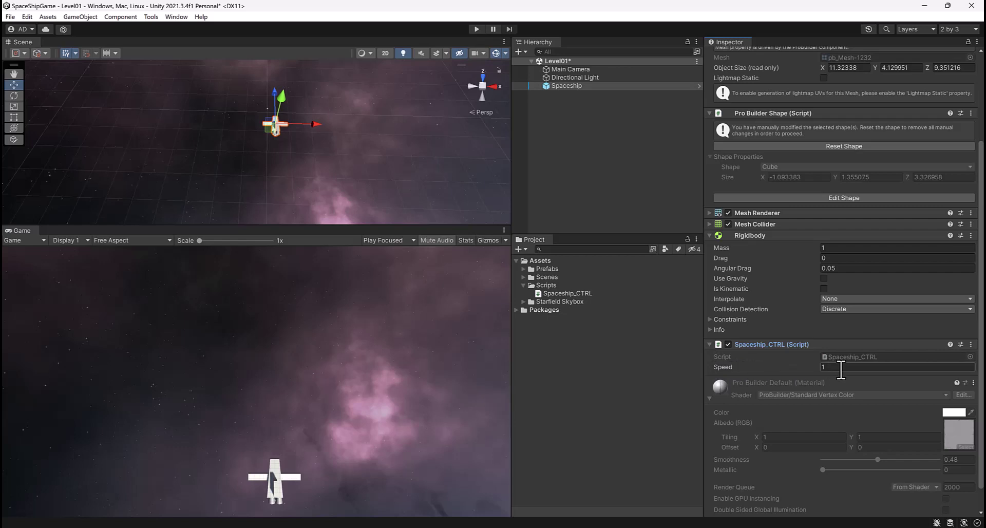
click(477, 29)
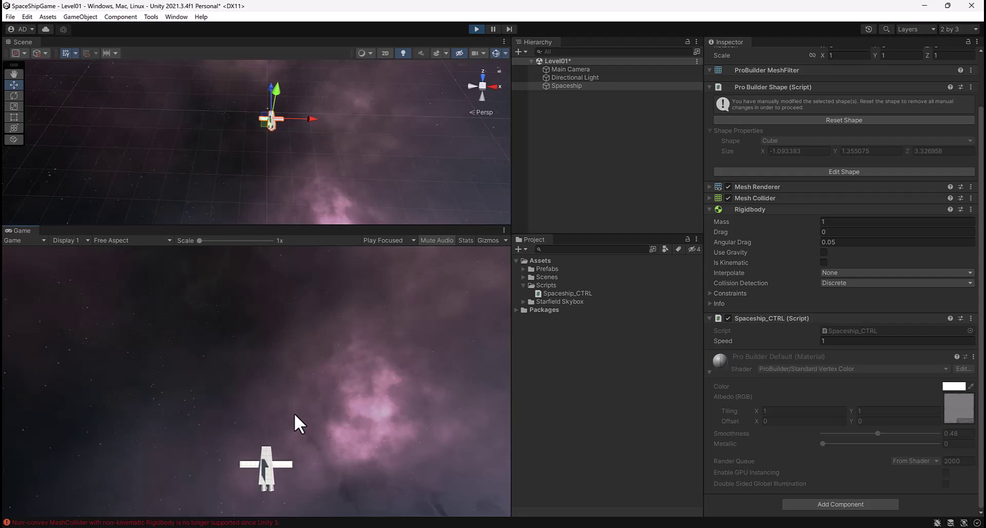
Step: Set Speed to 10 during play and give the Game view input focus
click(843, 340)
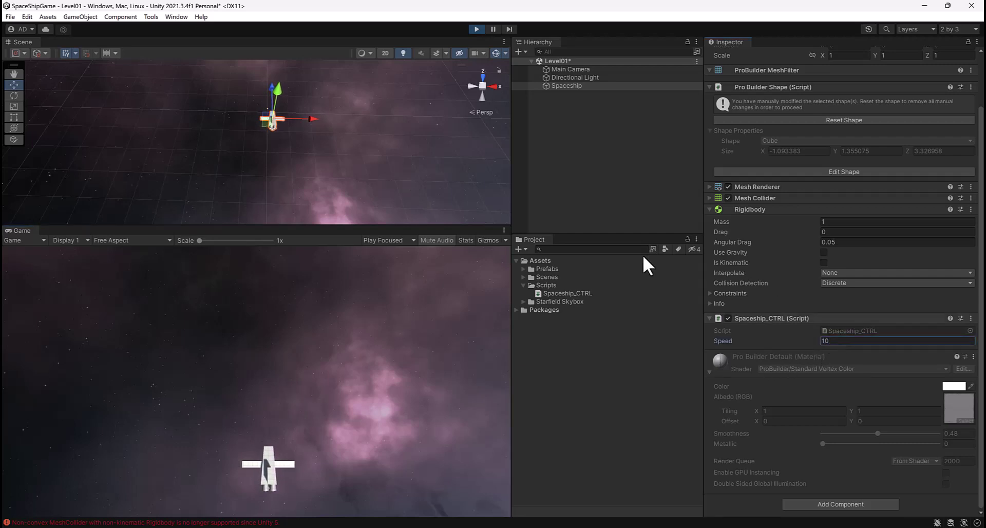
click(353, 319)
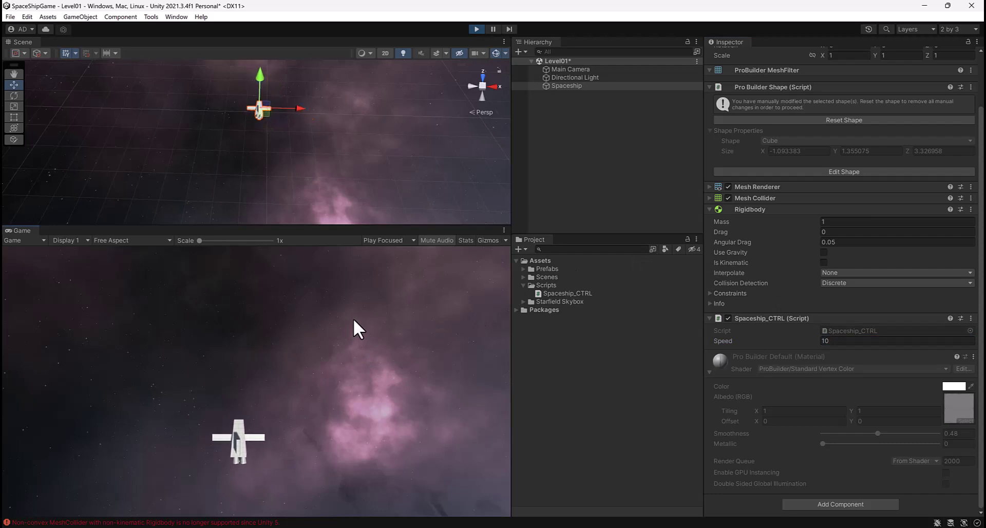
Step: Fly the spaceship right, left, up and down with the D, A, W and S keys
key(d)
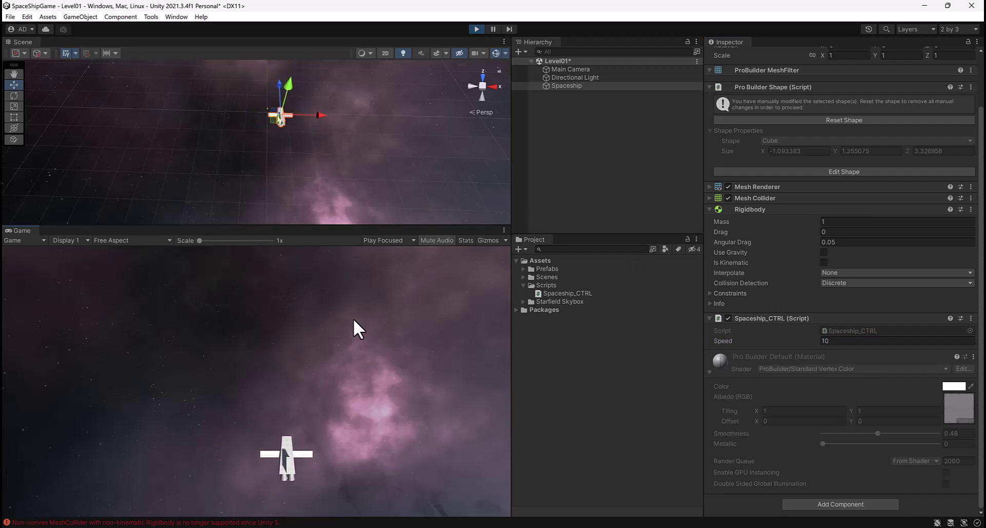
key(a)
key(w)
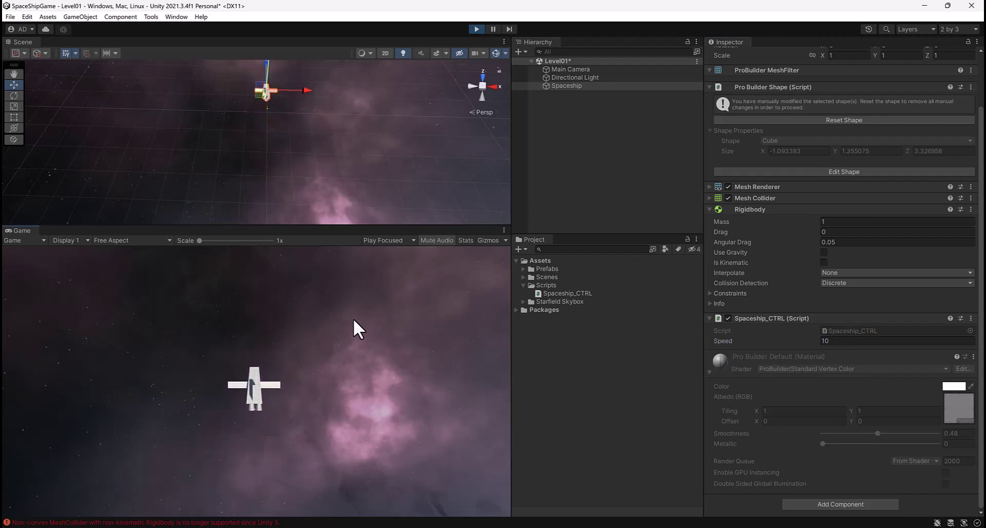
key(s)
key(a)
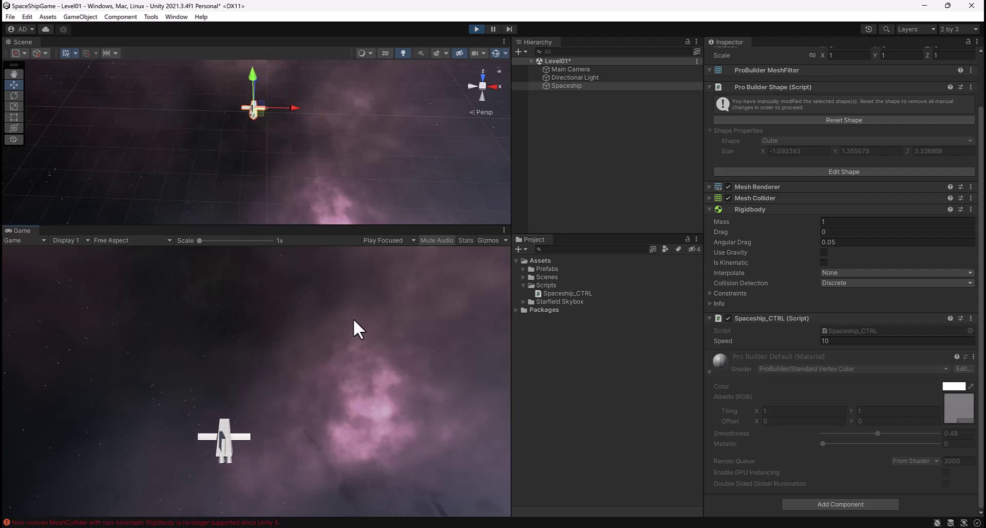
key(d)
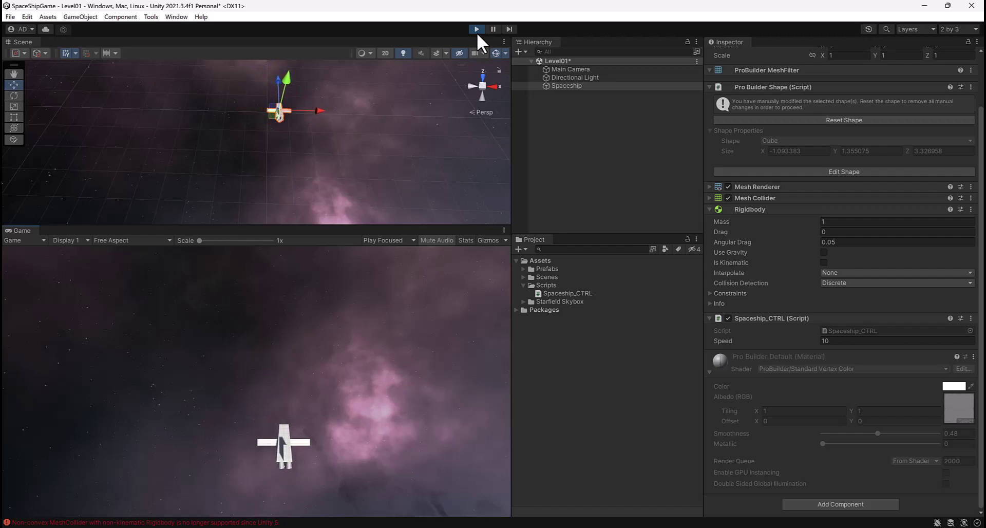
Step: Stop Play mode and enter 10 in the Spaceship_CTRL Speed field
click(477, 29)
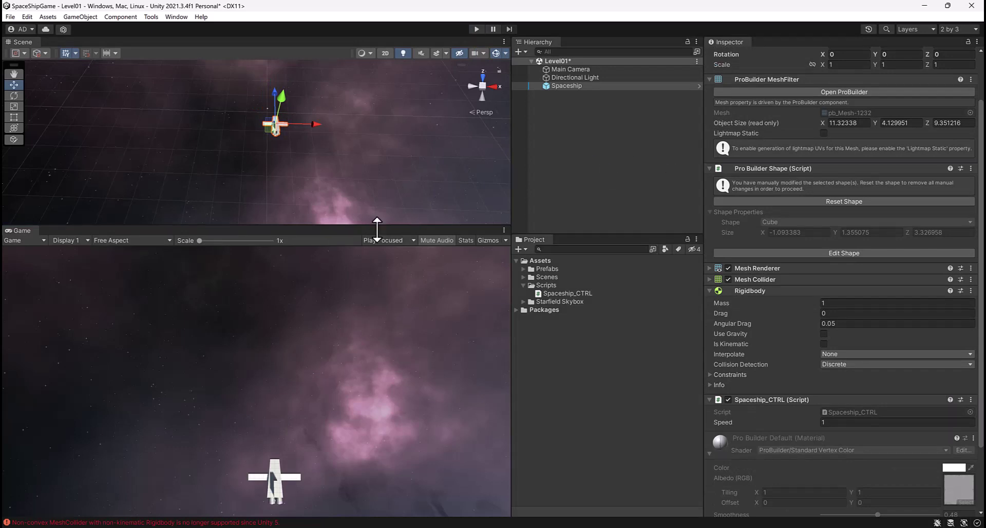
click(833, 423)
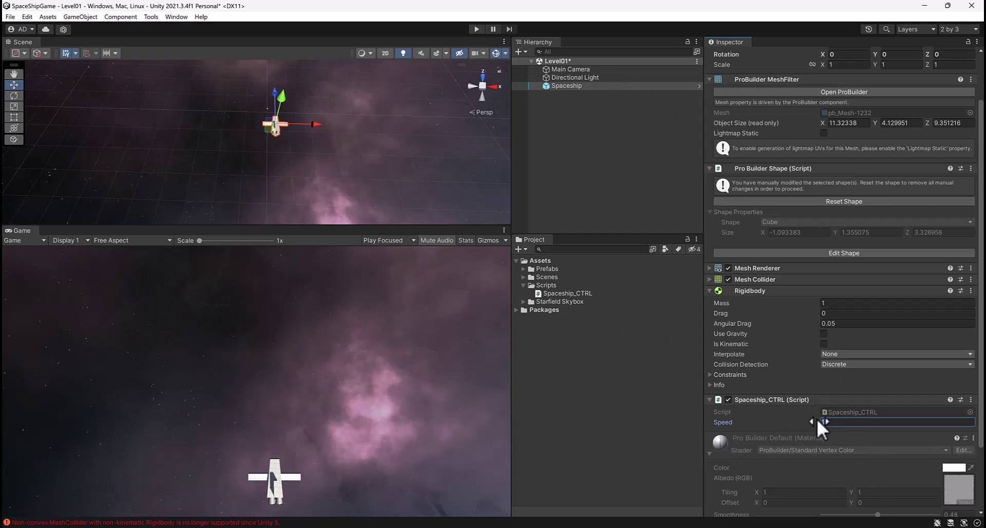
text(10)
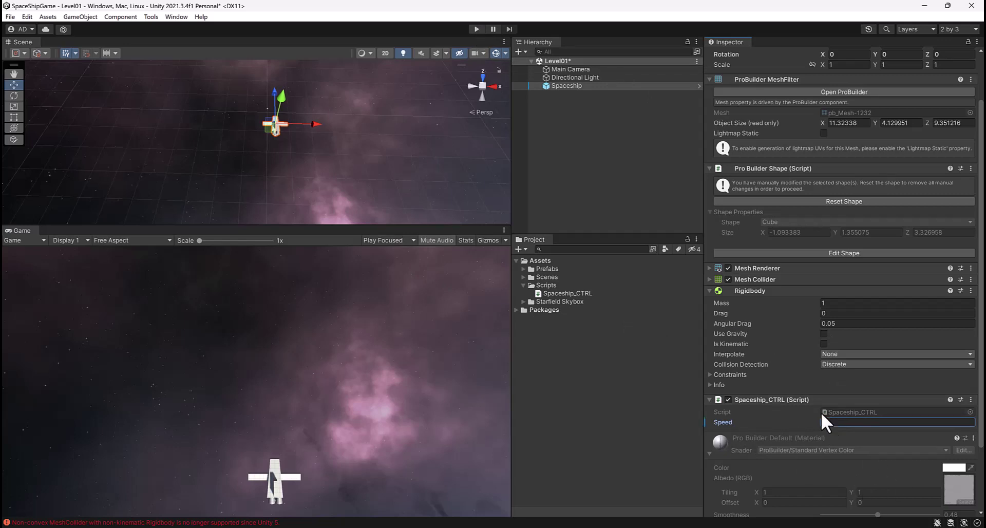